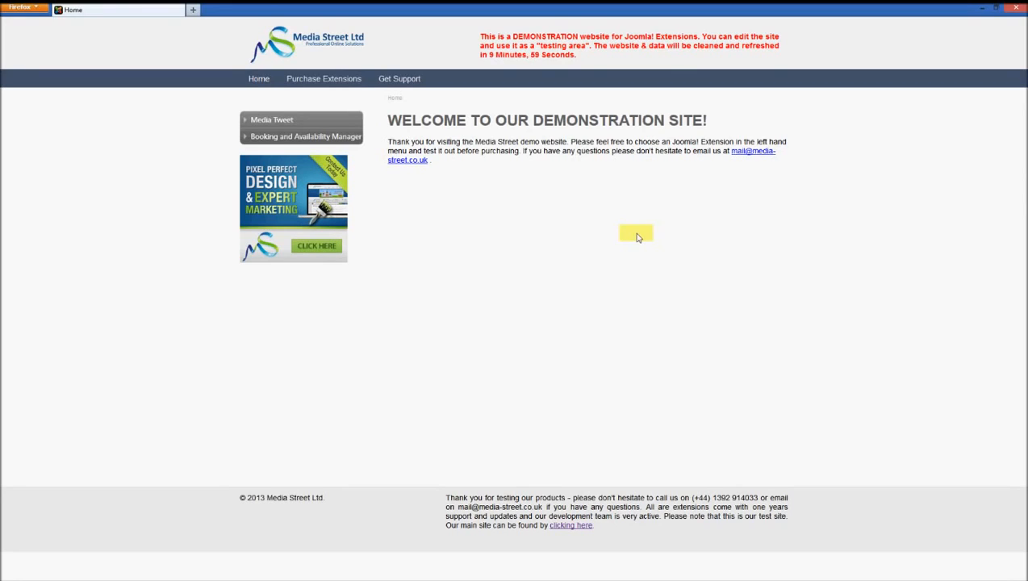
Step: Open the Booking and Availability Manager admin demo and name a new calendar "Weekly Stays at SElf Catering Properties in the UK"
left_click(270, 139)
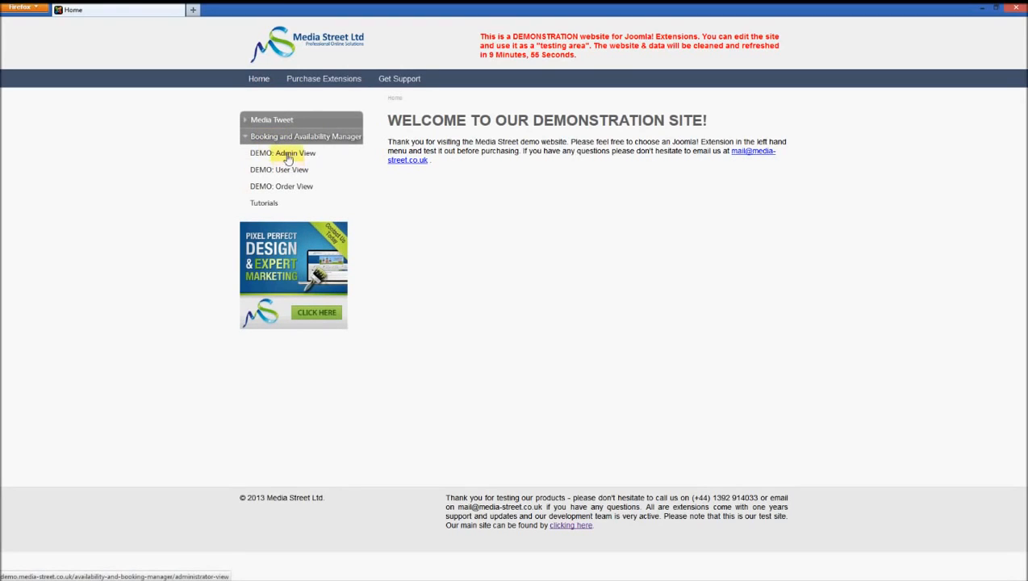
left_click(288, 159)
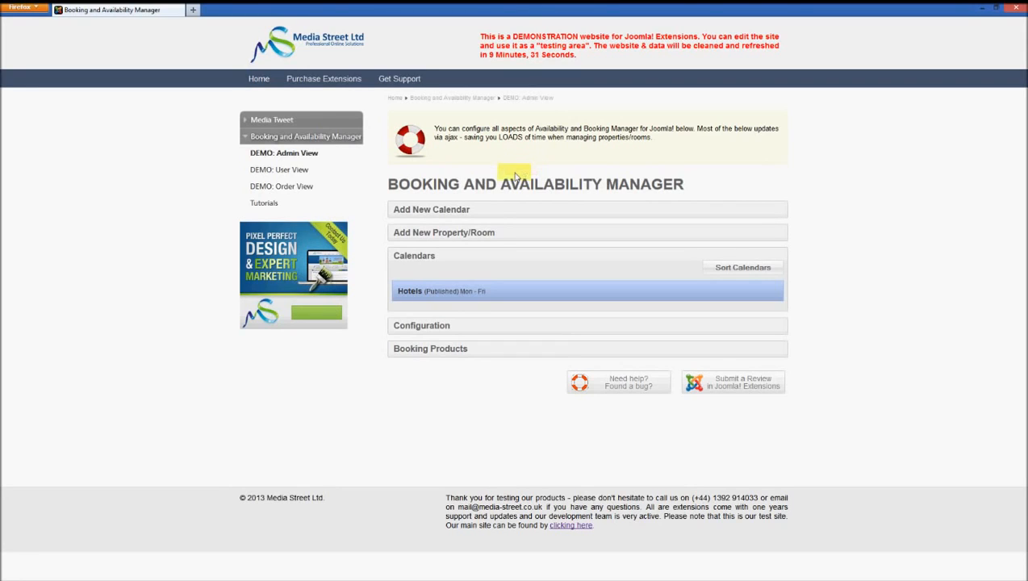
left_click(480, 211)
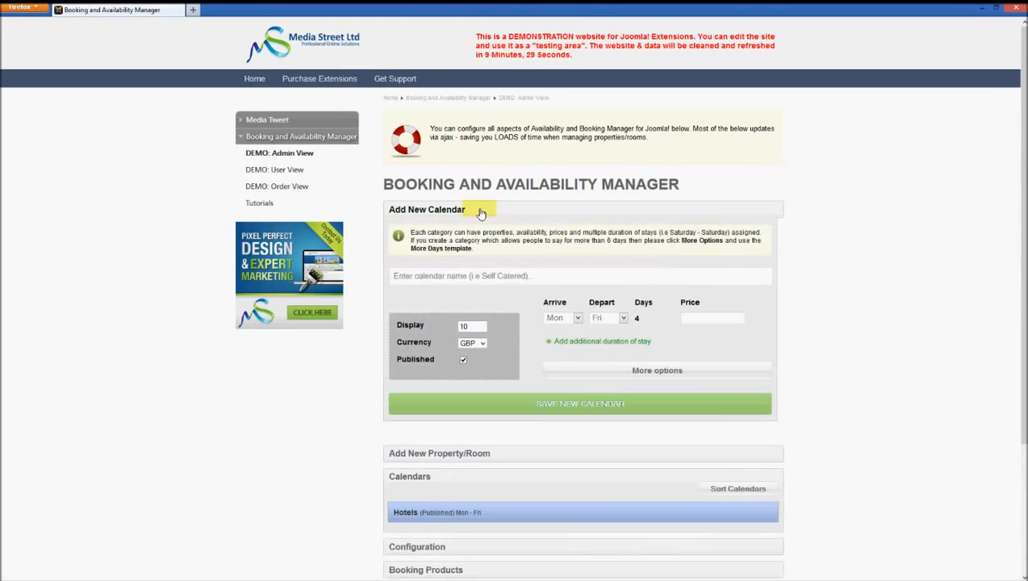
left_click(475, 270)
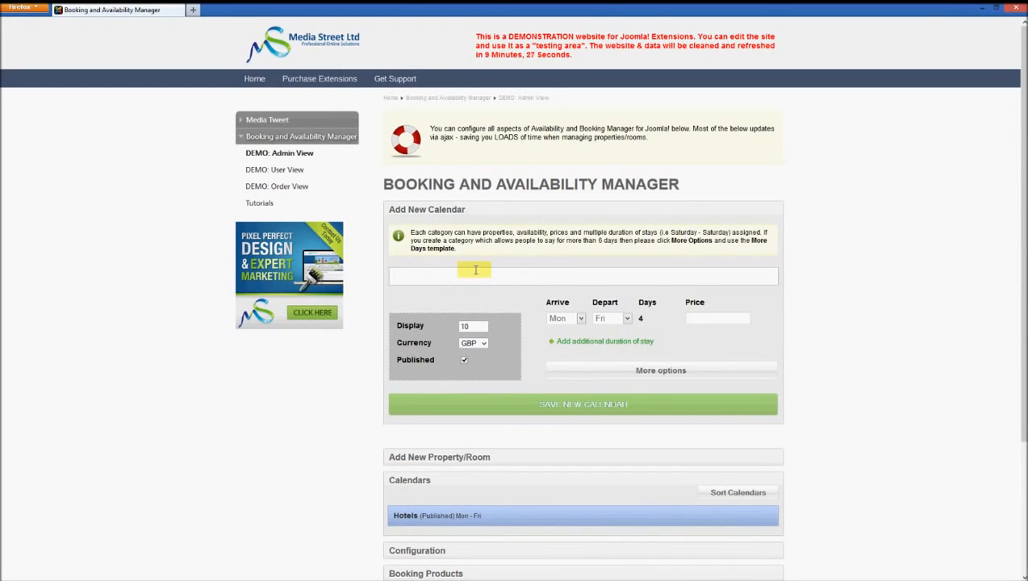
type("Weekly Statys at")
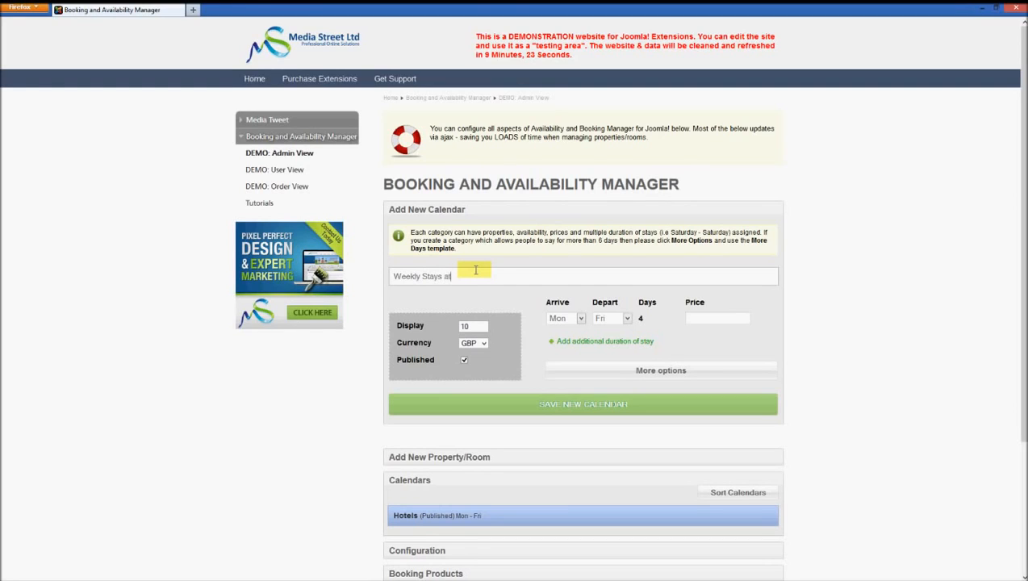
type(" SElf Catering Properties in the UK")
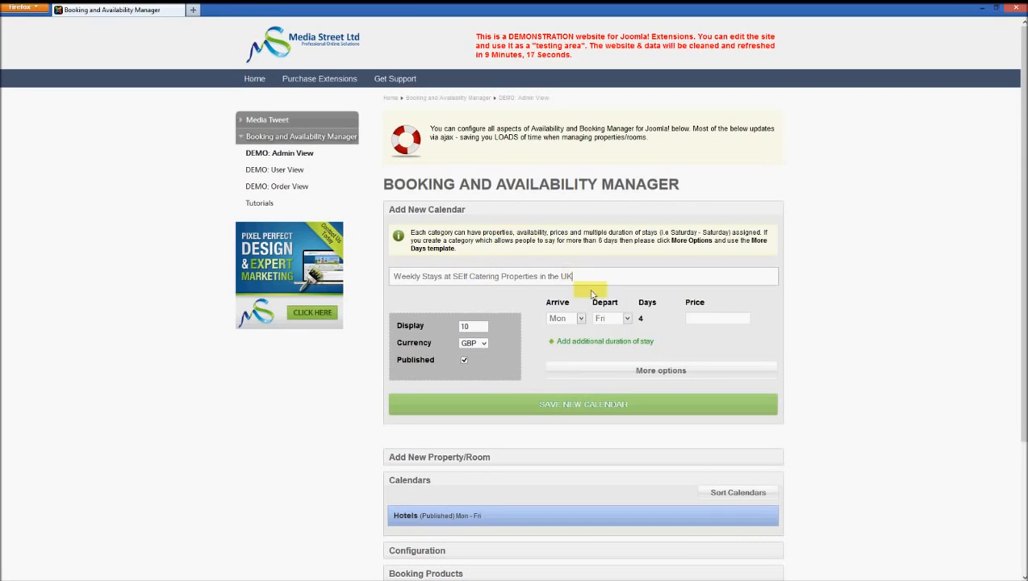
Step: Enable the More days template for the new calendar, accepting 1 so that departure falls on the next Mon
left_click(581, 320)
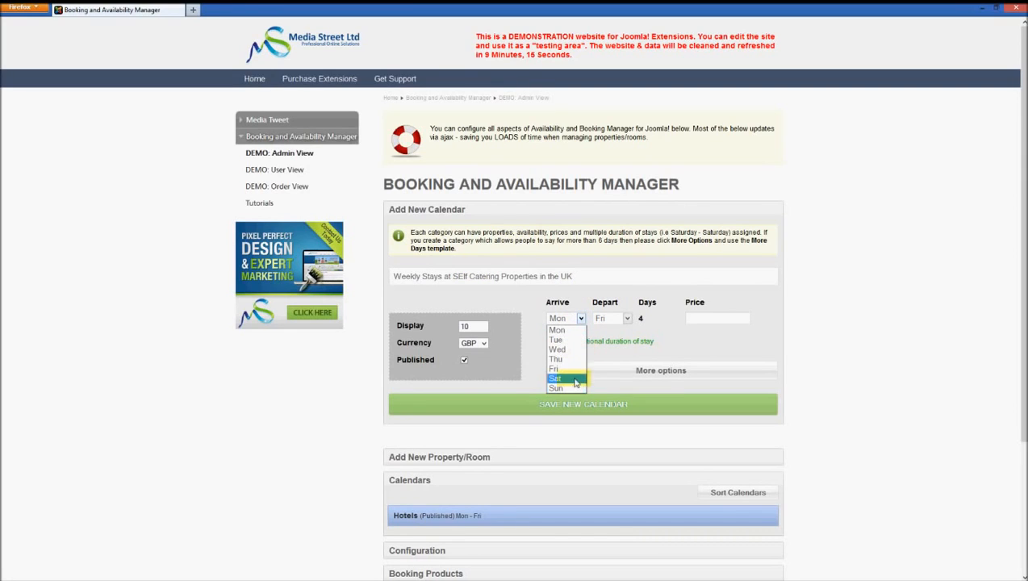
left_click(743, 350)
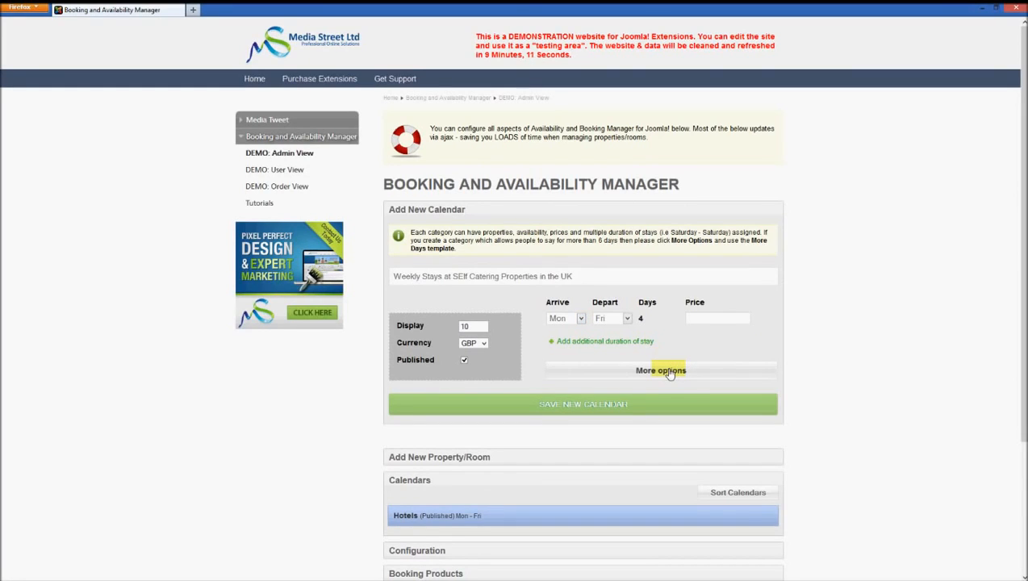
left_click(668, 369)
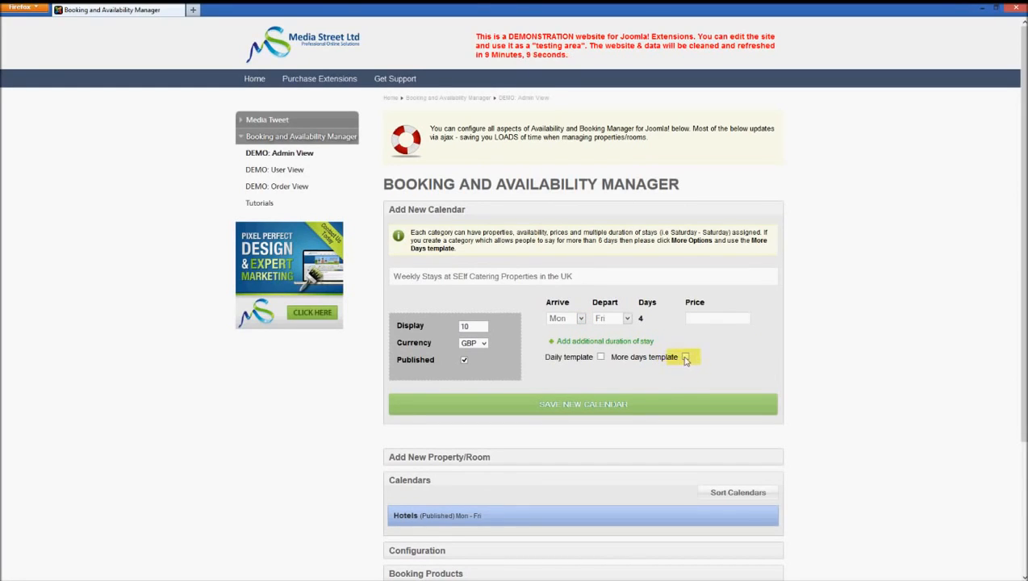
left_click(685, 357)
left_click(497, 240)
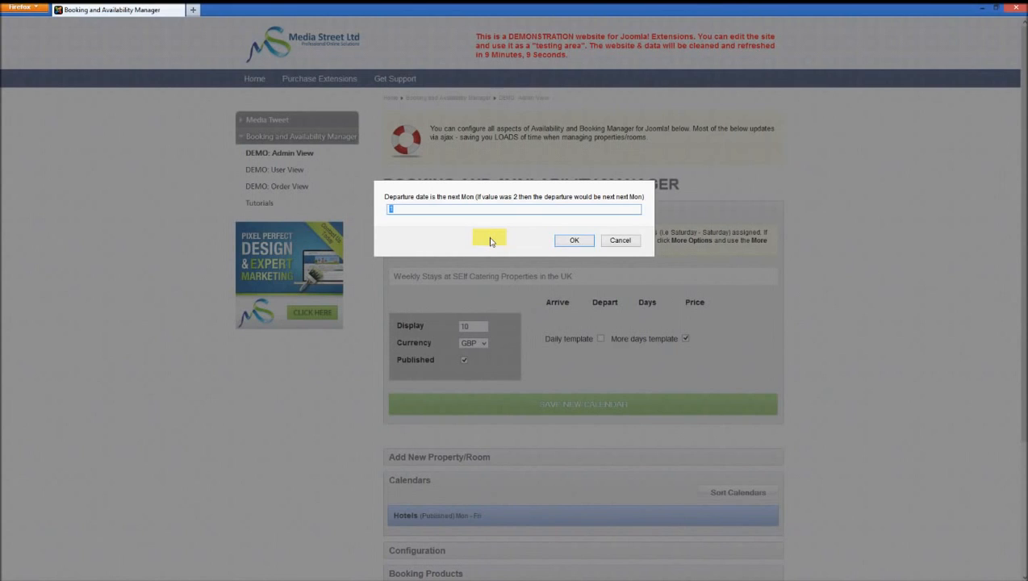
left_click(574, 239)
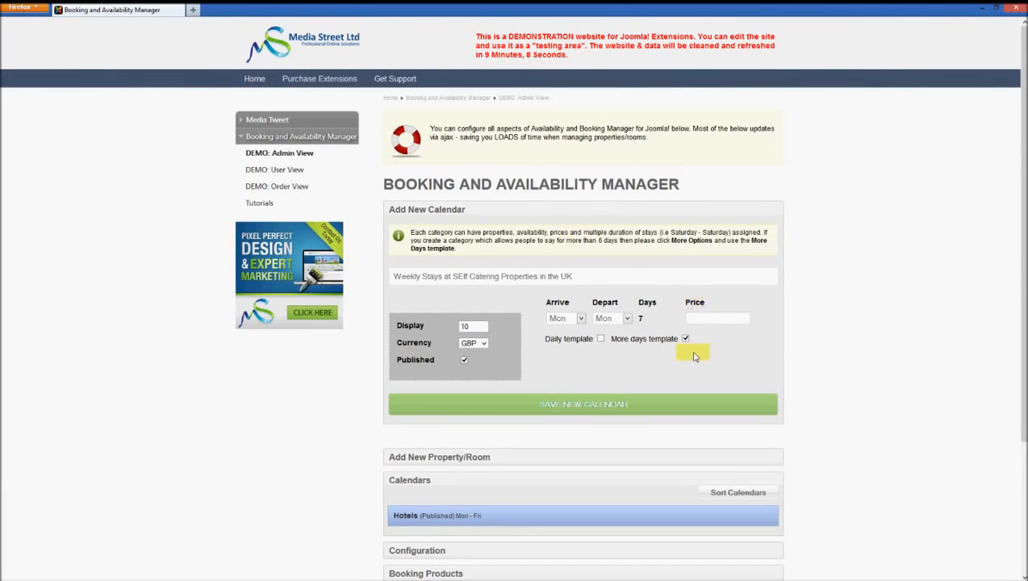
Step: Set the calendar's arrival and departure days to Sat and its price to 500
left_click(563, 317)
left_click(567, 379)
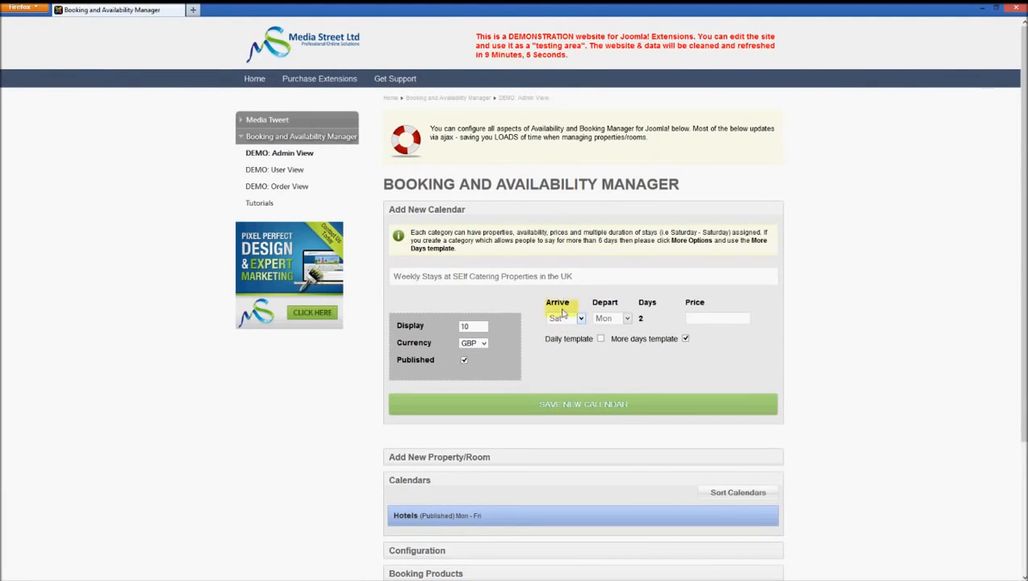
left_click(615, 318)
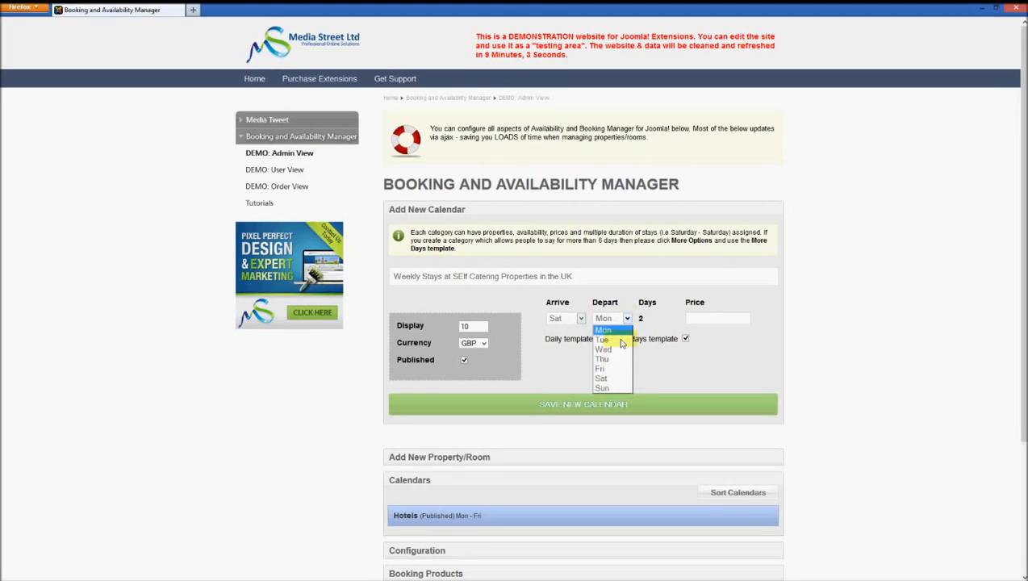
left_click(615, 379)
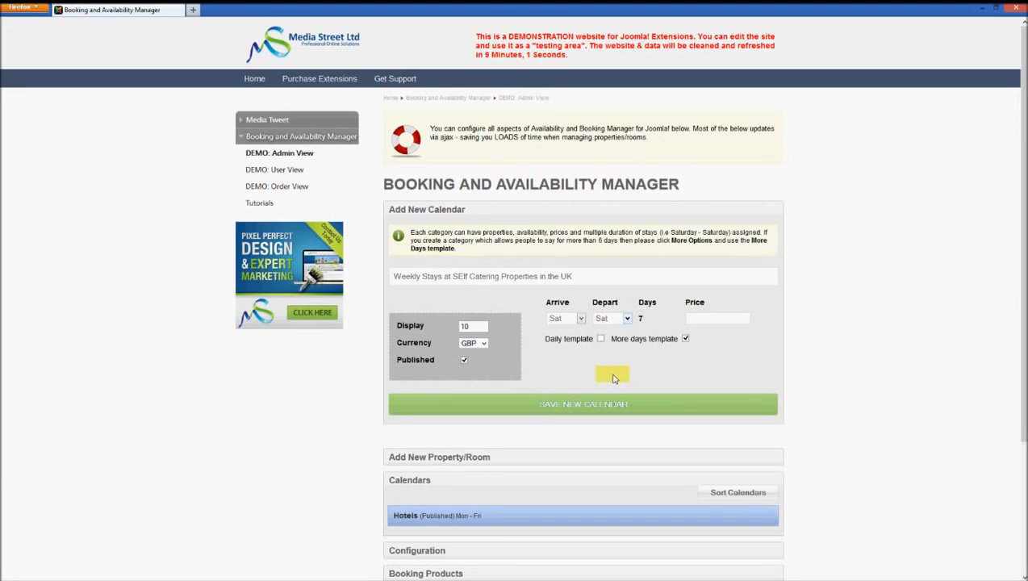
left_click(708, 319)
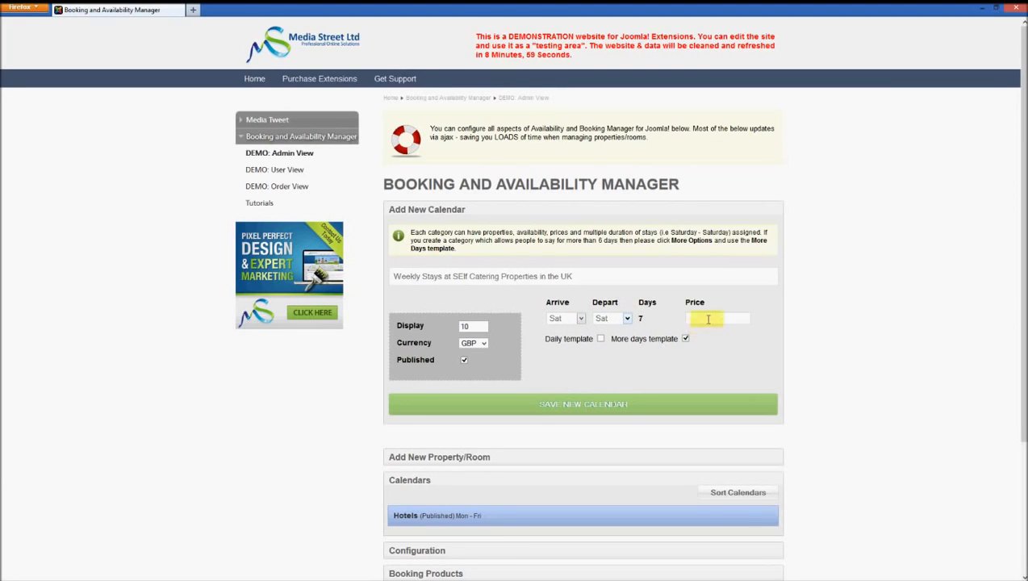
type("500")
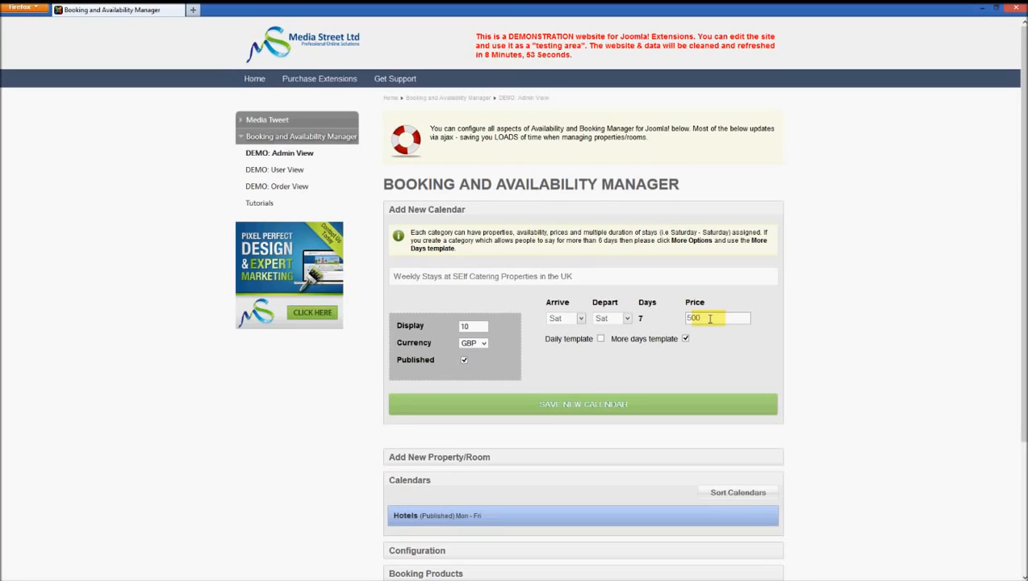
Step: Correct "SElf" to "Self" in the calendar name, keep GBP as the currency, and save the new calendar
left_click(459, 276)
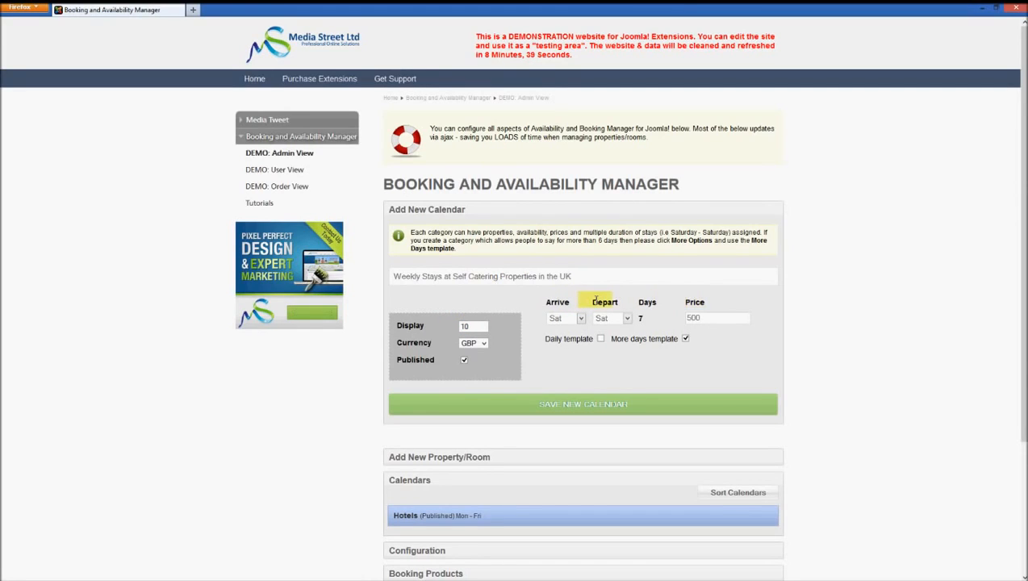
left_click(484, 344)
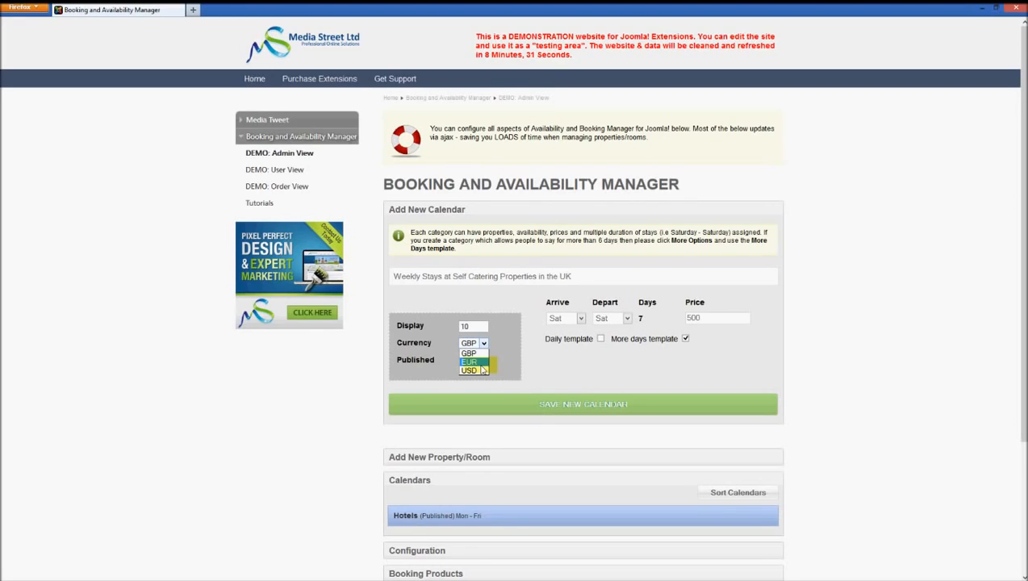
left_click(498, 351)
left_click(543, 402)
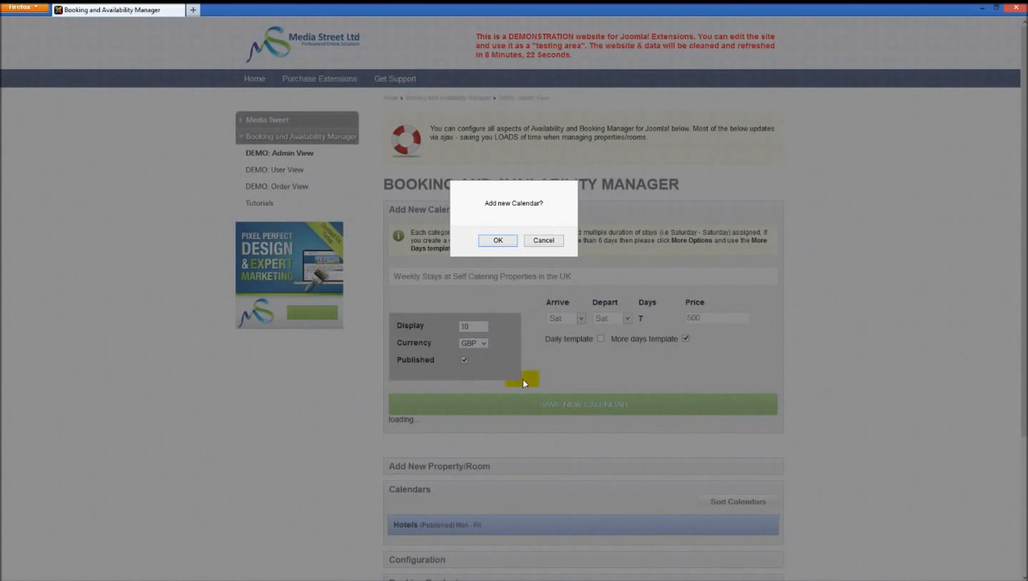
left_click(498, 241)
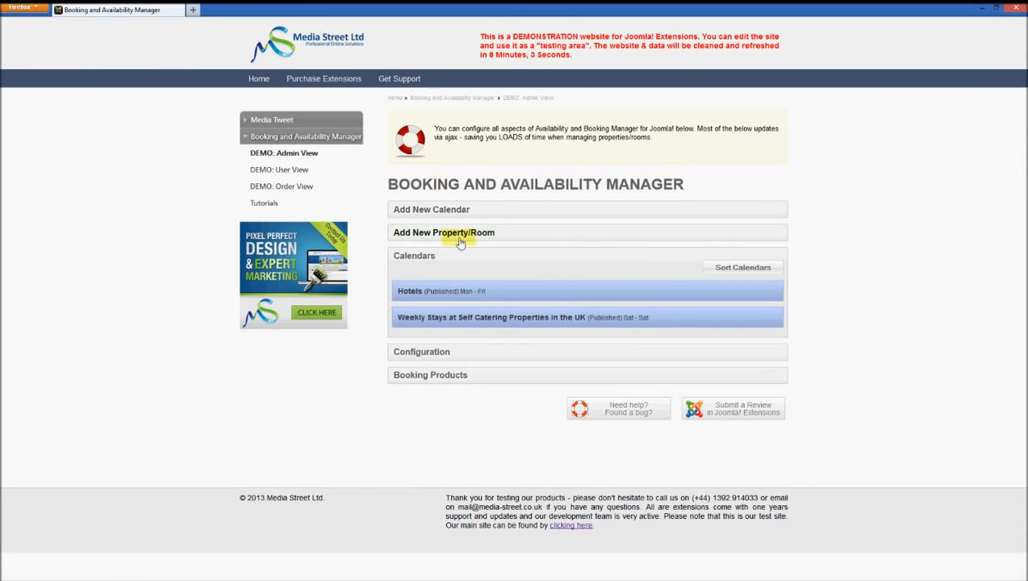
Step: Start a new property/room named "Cottage of Mine" with 5 beds
left_click(459, 242)
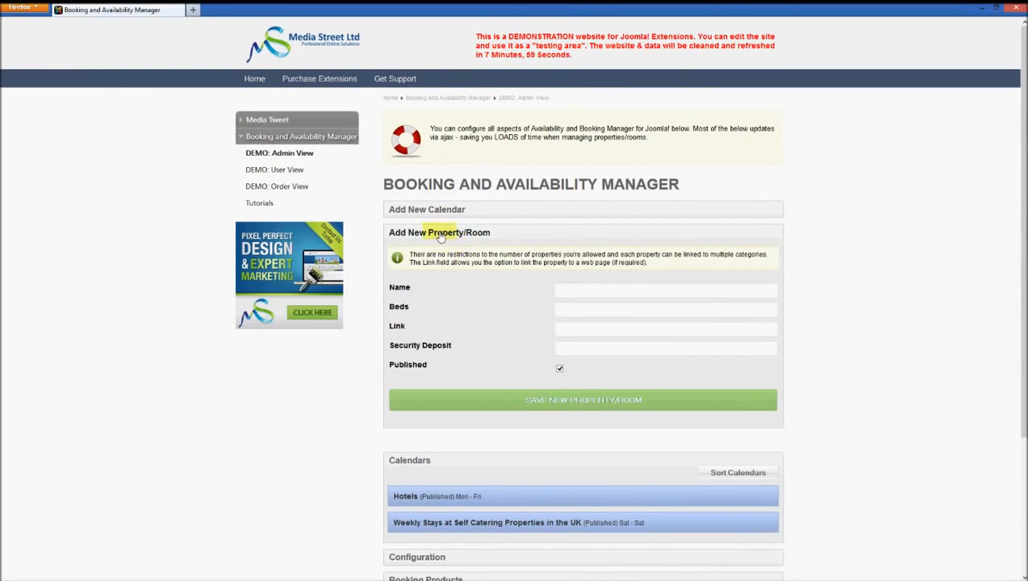
left_click(440, 233)
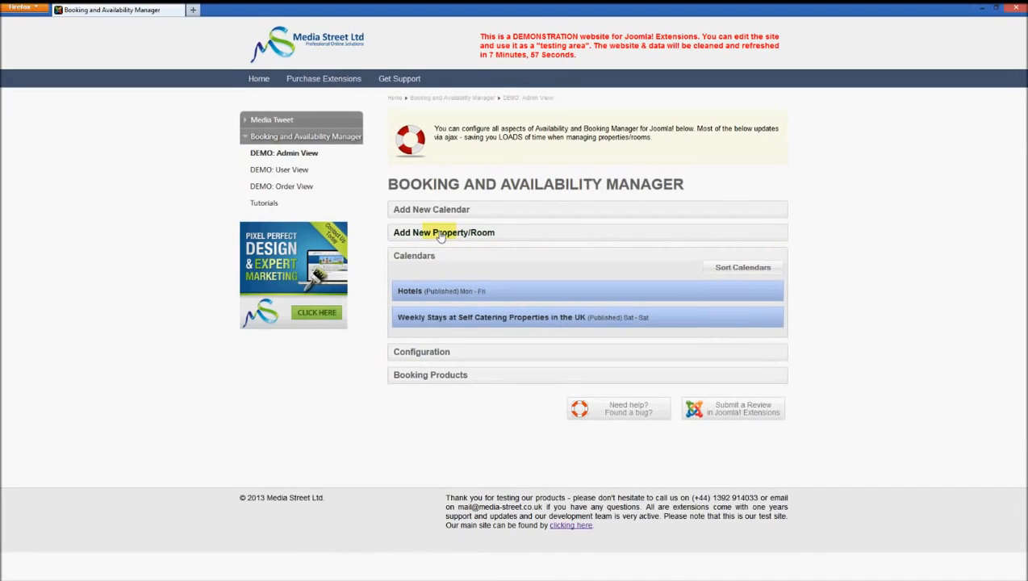
left_click(441, 234)
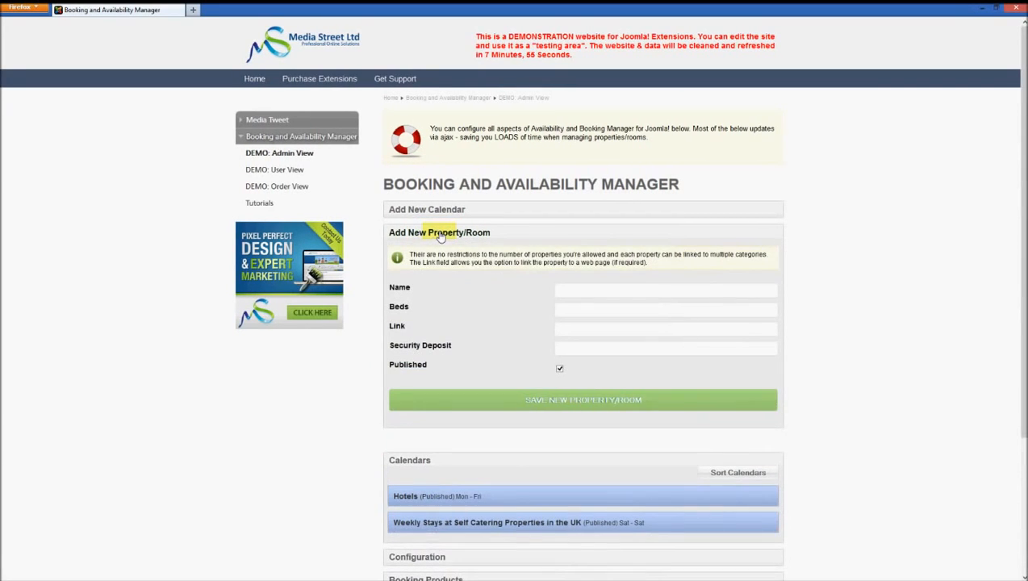
left_click(635, 291)
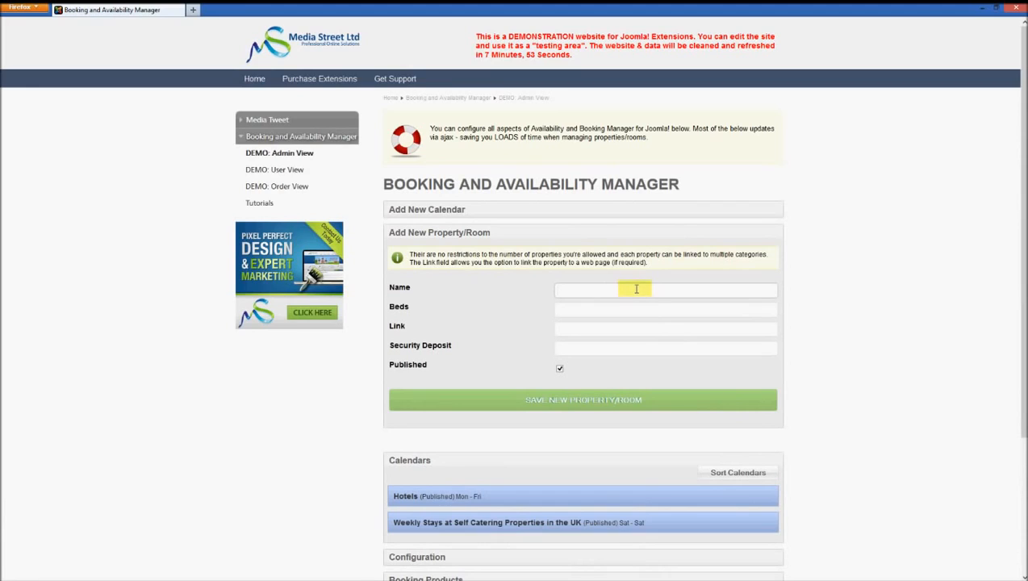
type("C")
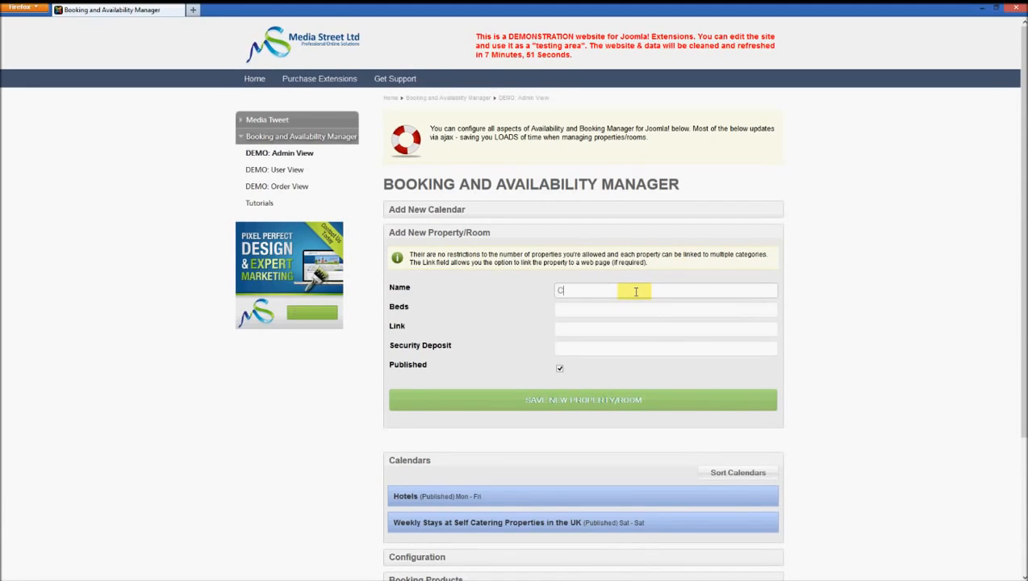
type("ottage of")
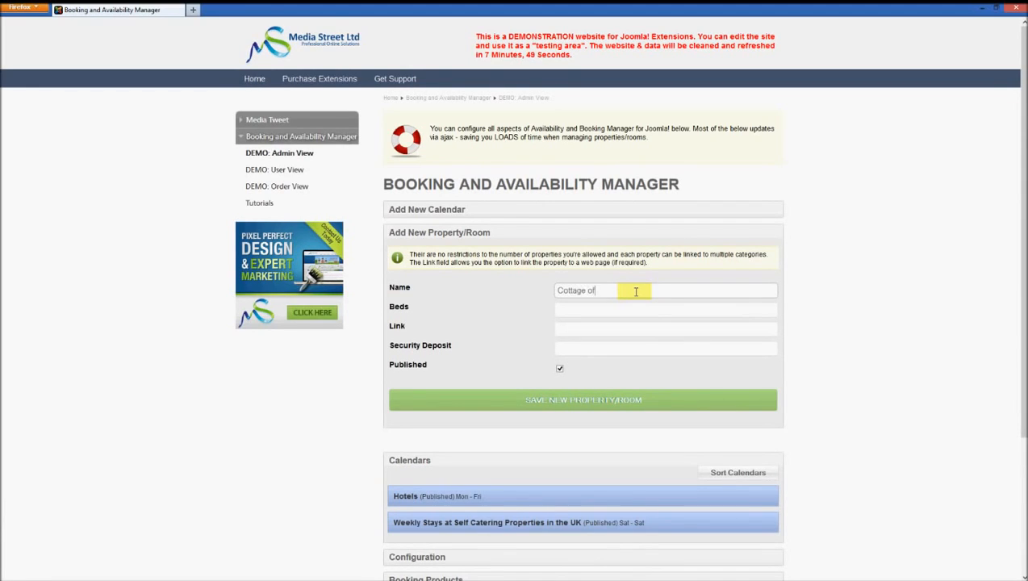
type(" Mine")
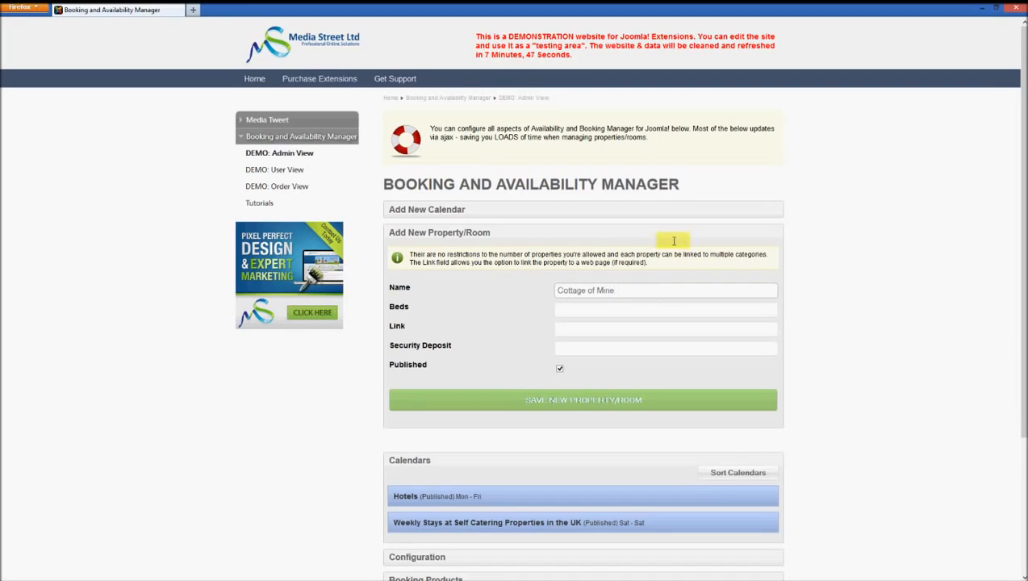
left_click(563, 309)
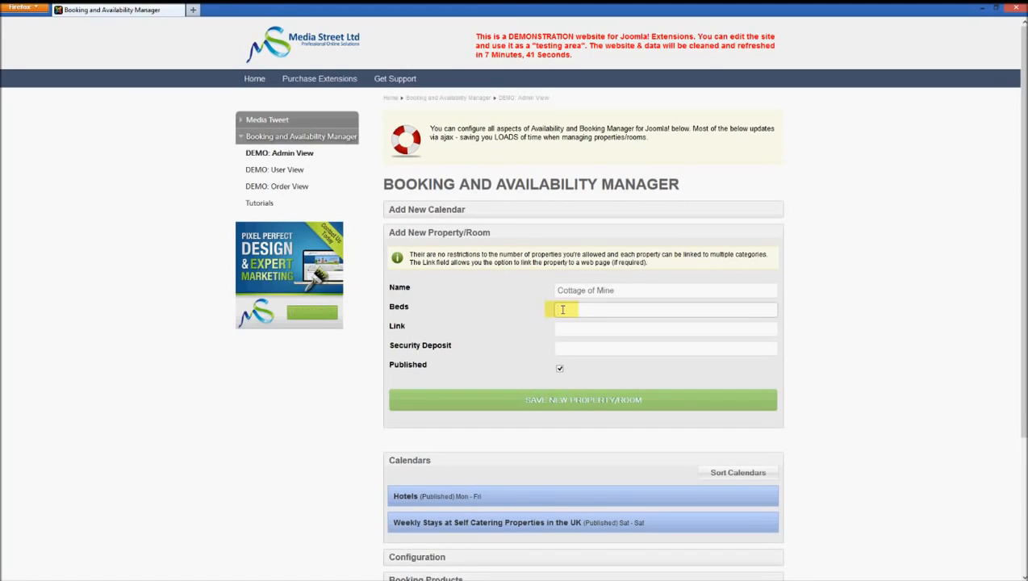
type("5")
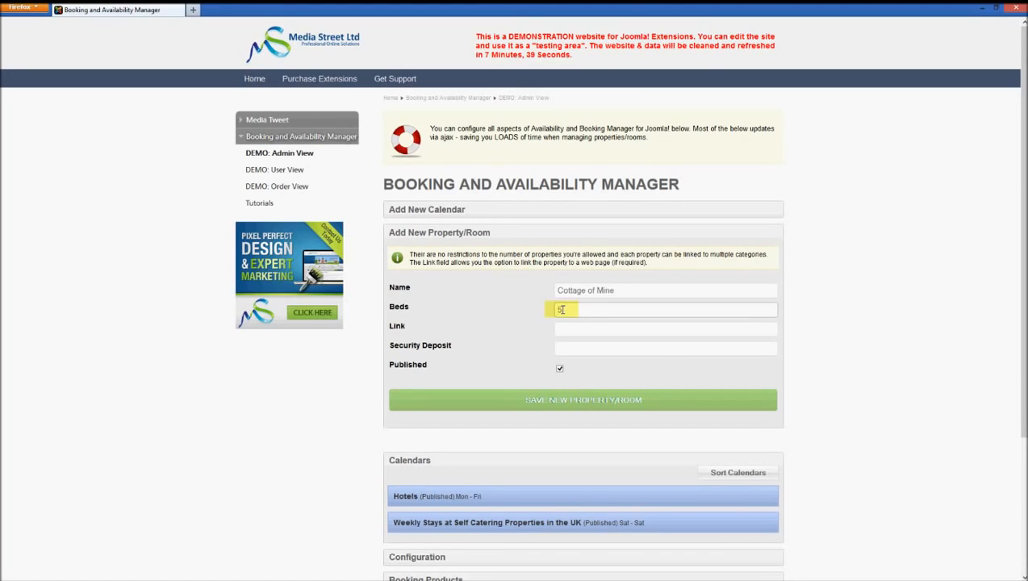
left_click(577, 328)
type("http://")
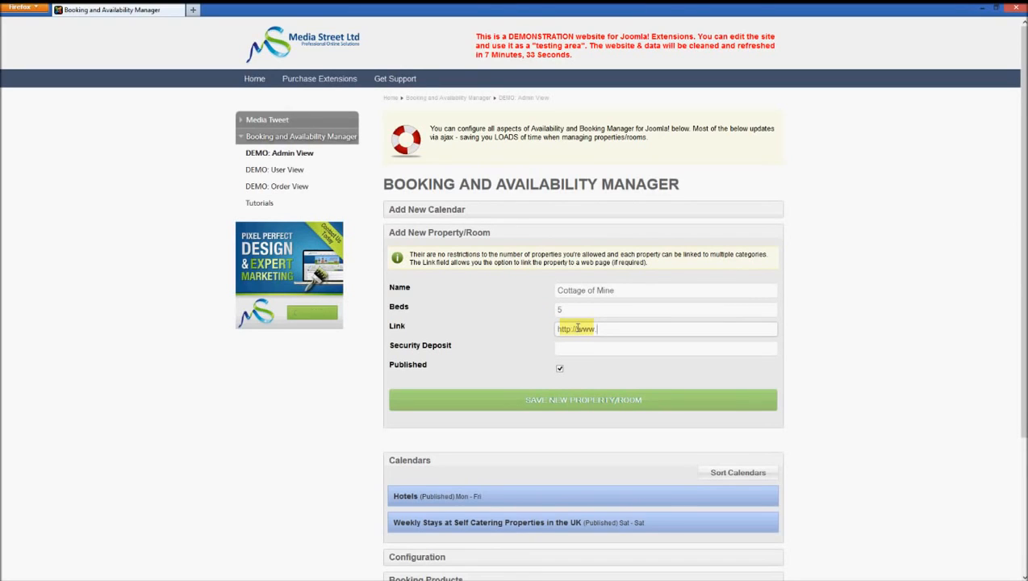
type("www.med")
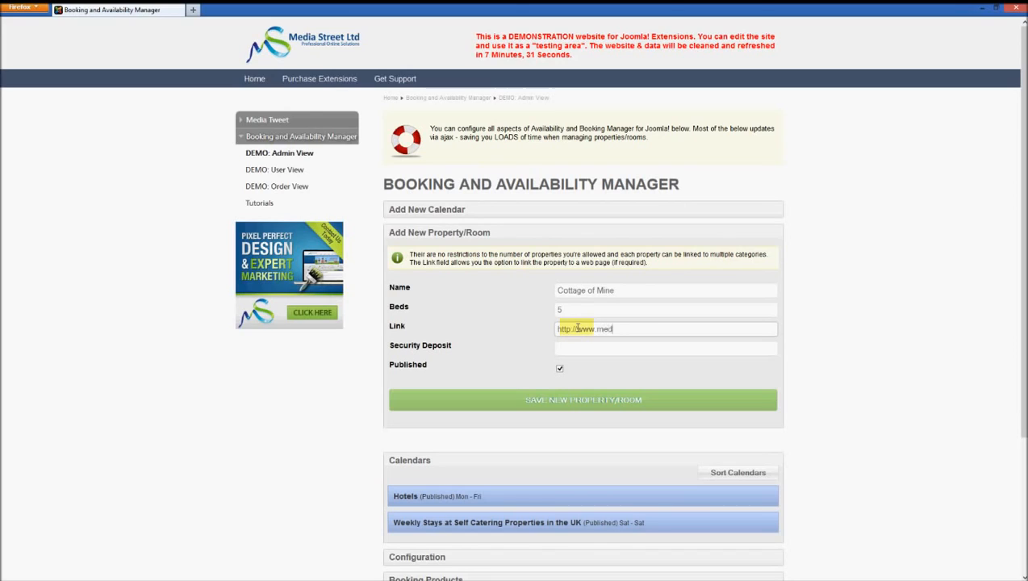
type("ia-street.co.uk")
left_click(486, 299)
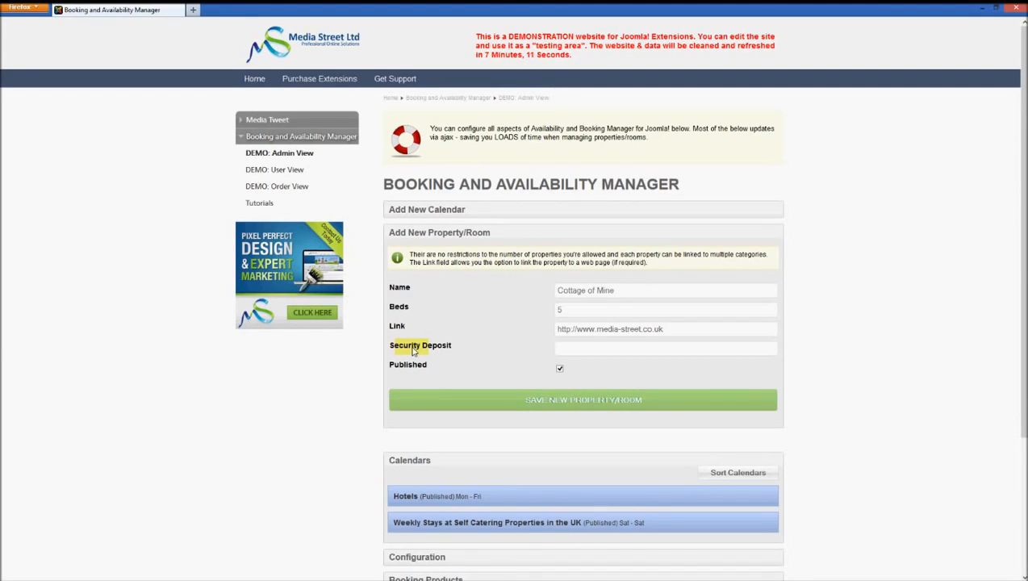
Step: Set the property's security deposit to 200 and save the new property/room
left_click(561, 350)
type("250")
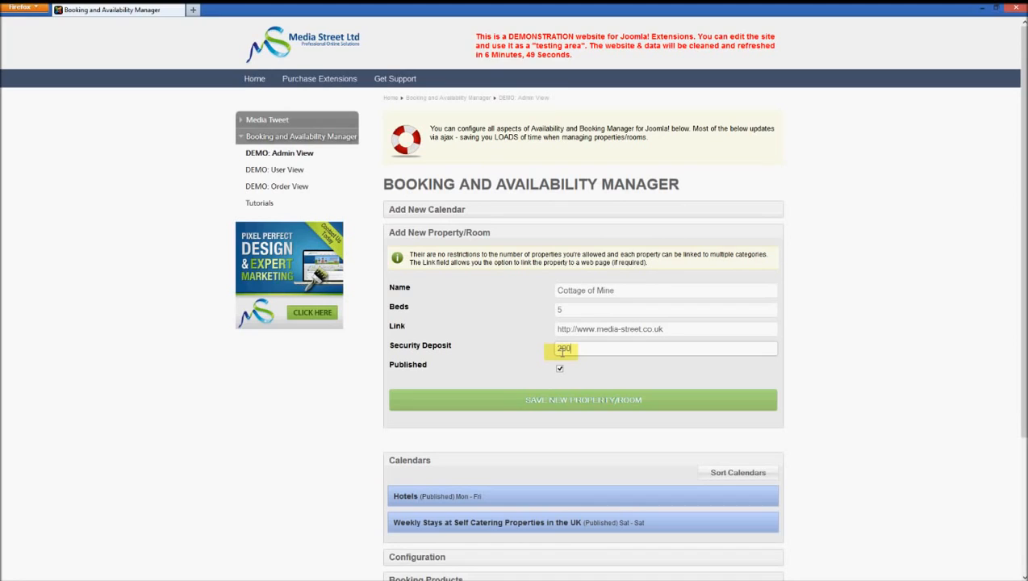
double_click(400, 288)
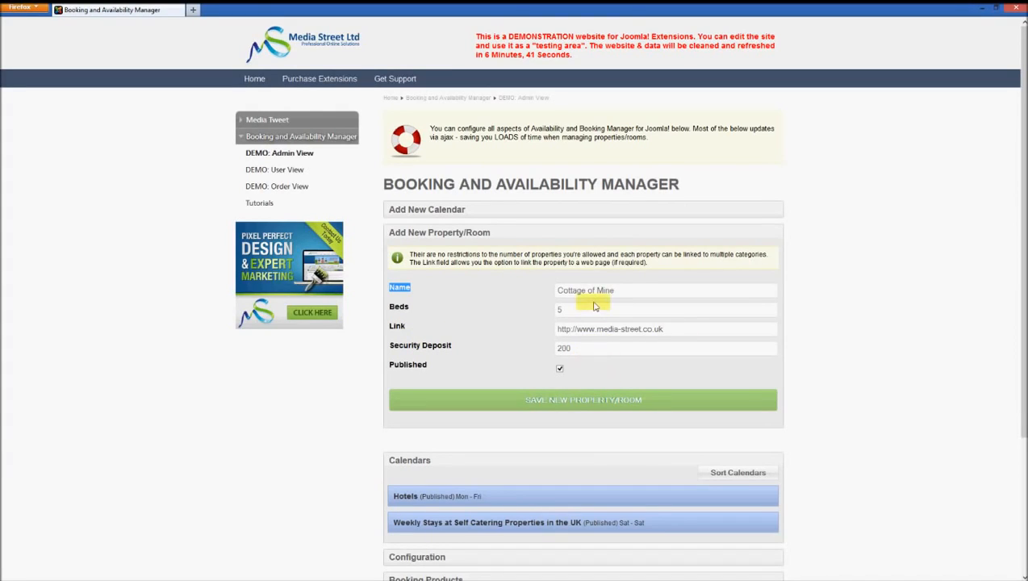
left_click(590, 401)
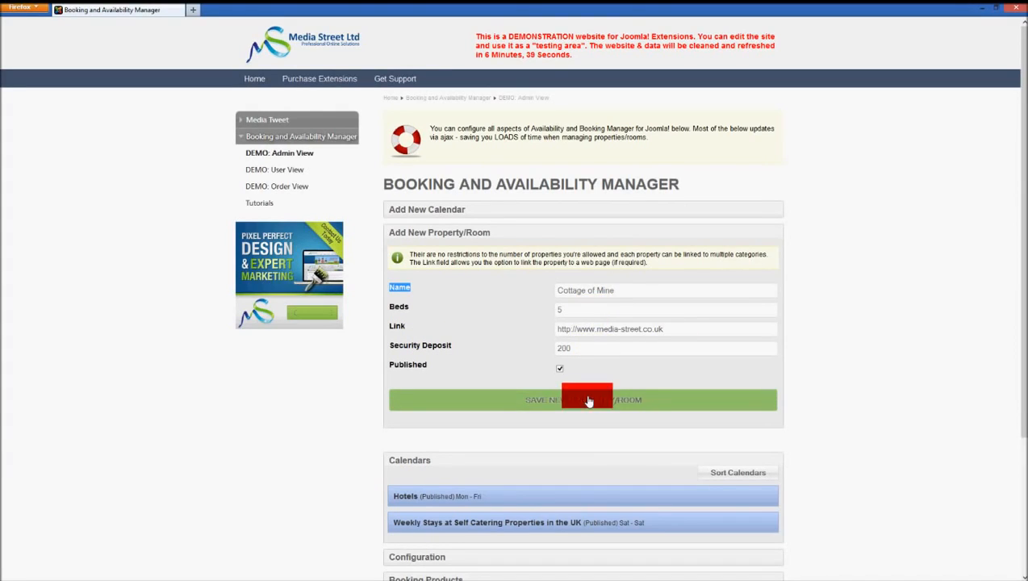
Step: Collapse the Add New Property/Room form
left_click(508, 241)
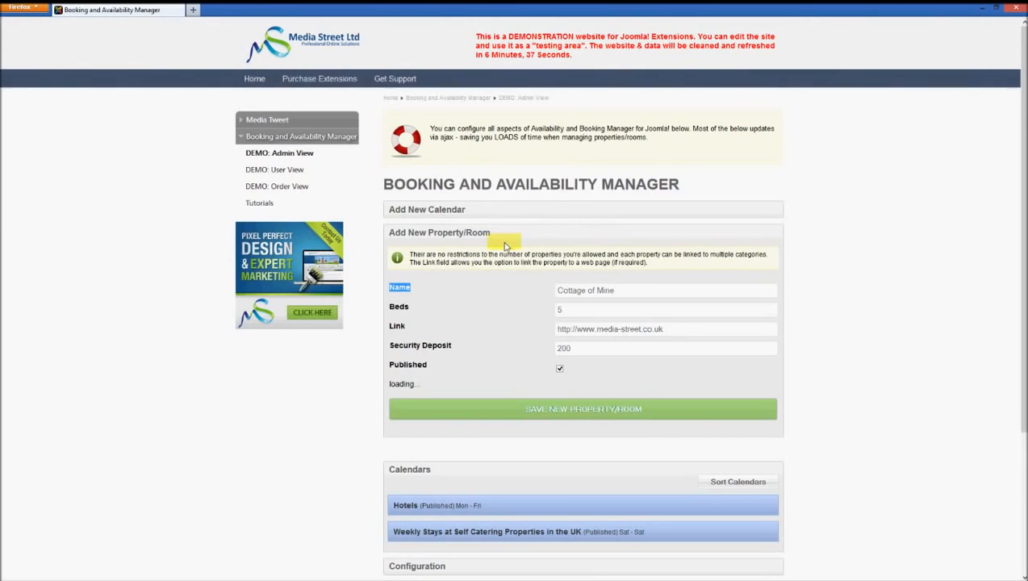
left_click(525, 242)
left_click(523, 240)
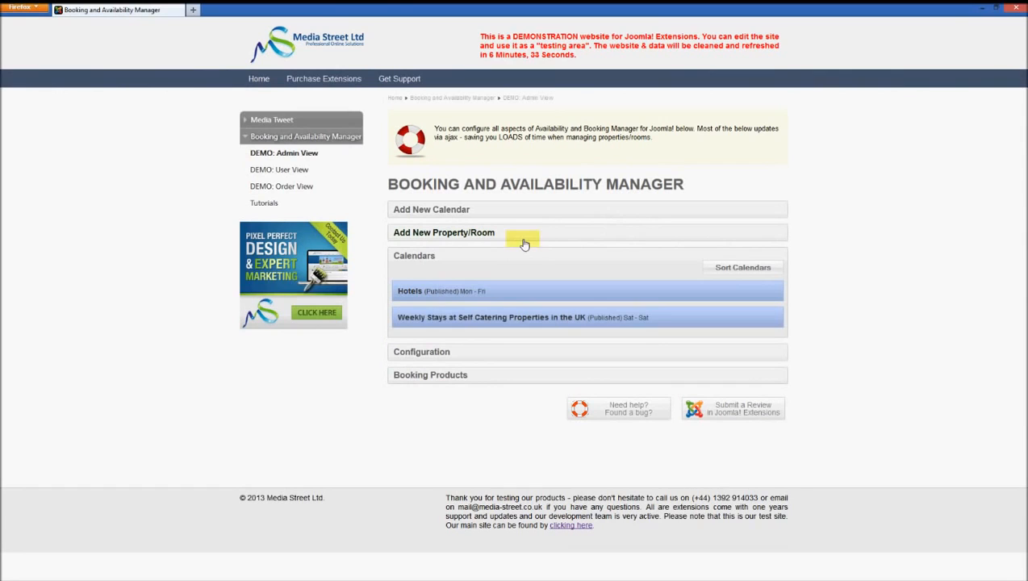
left_click(524, 241)
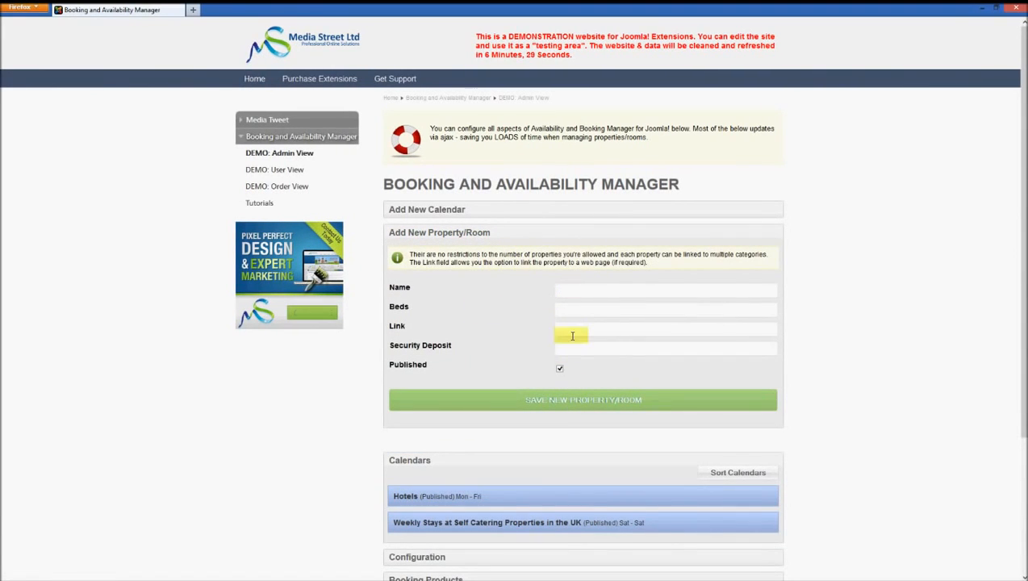
left_click(482, 241)
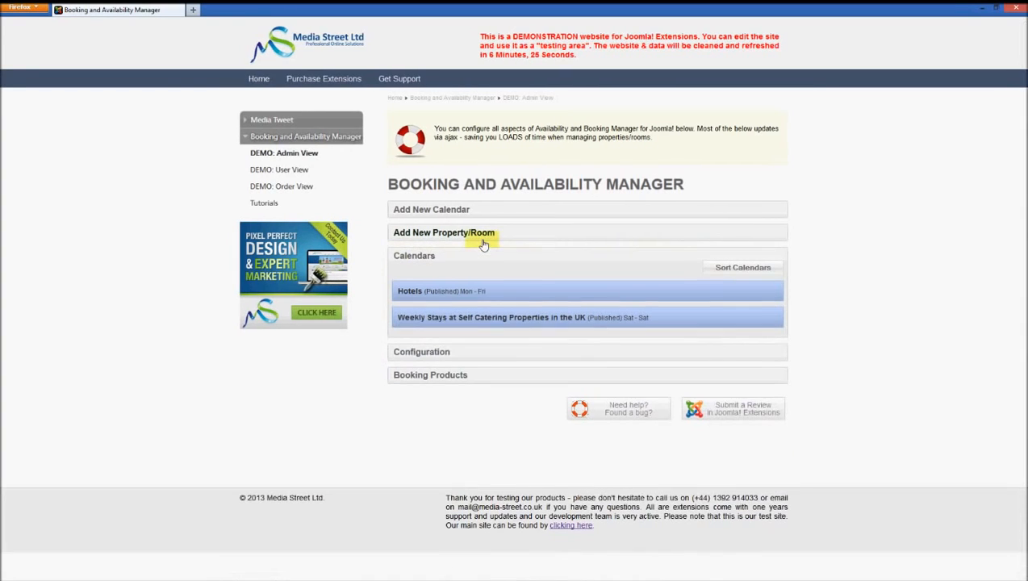
Step: Reload the page and expand the "Weekly Stays at Self Catering Properties in the UK" calendar
key("F5")
left_click(506, 319)
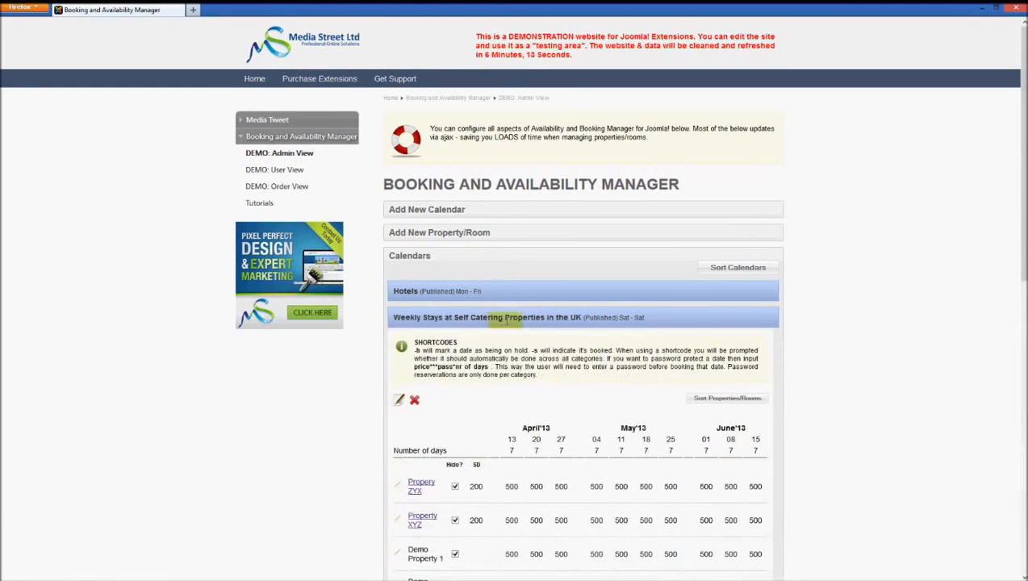
scroll(506, 323, "down", 5)
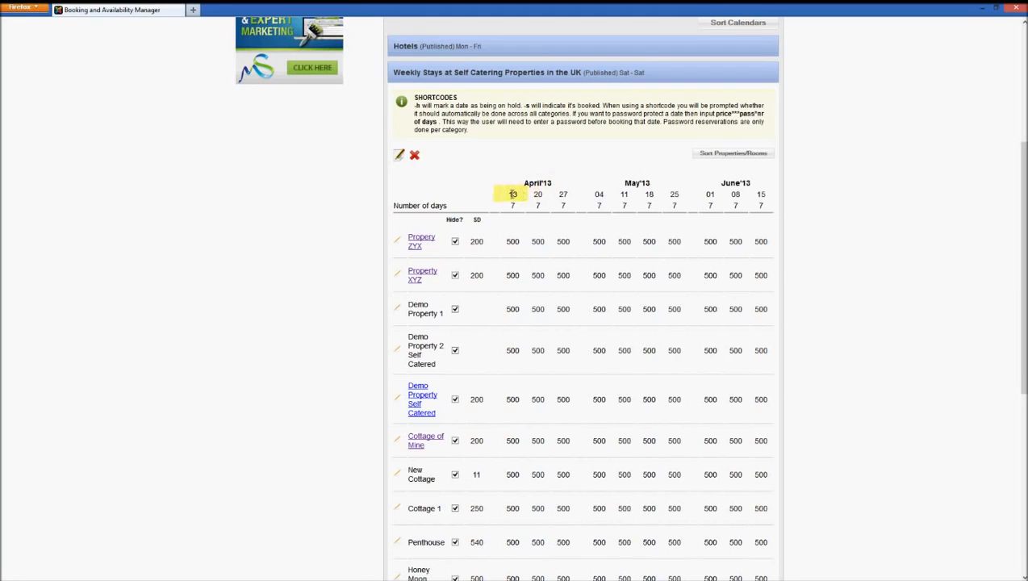
Step: Set Propery ZYX's weekly prices to 700 for 13 April and 550 for 20 April
left_click(511, 242)
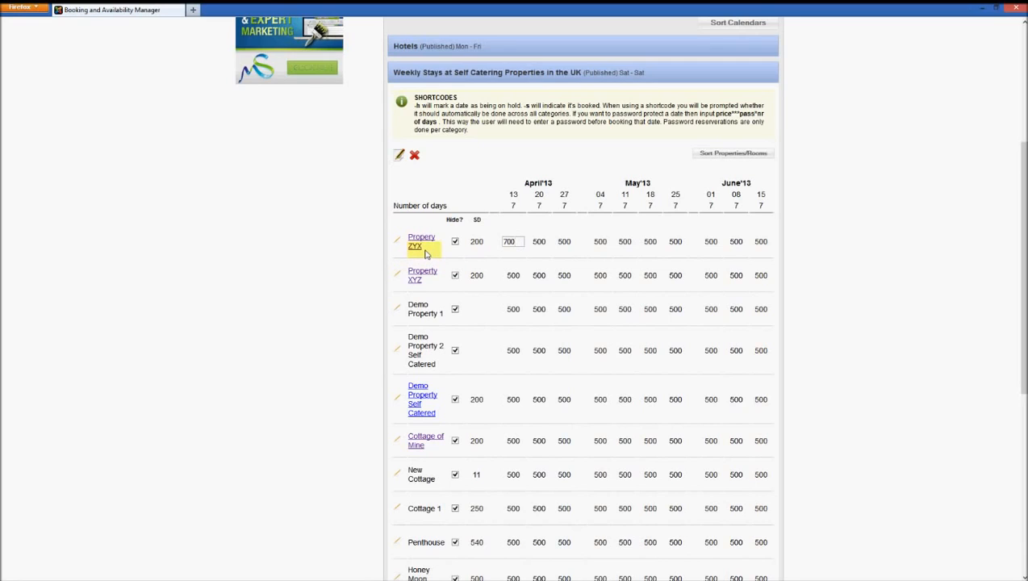
left_click(539, 241)
left_click_drag(549, 242, 519, 244)
type("5")
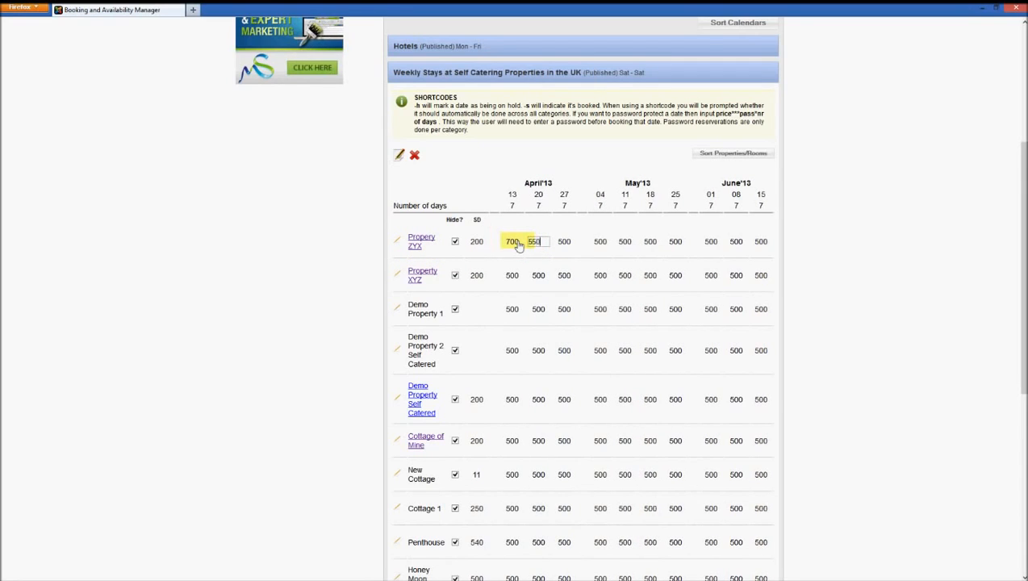
type("50")
left_click(882, 264)
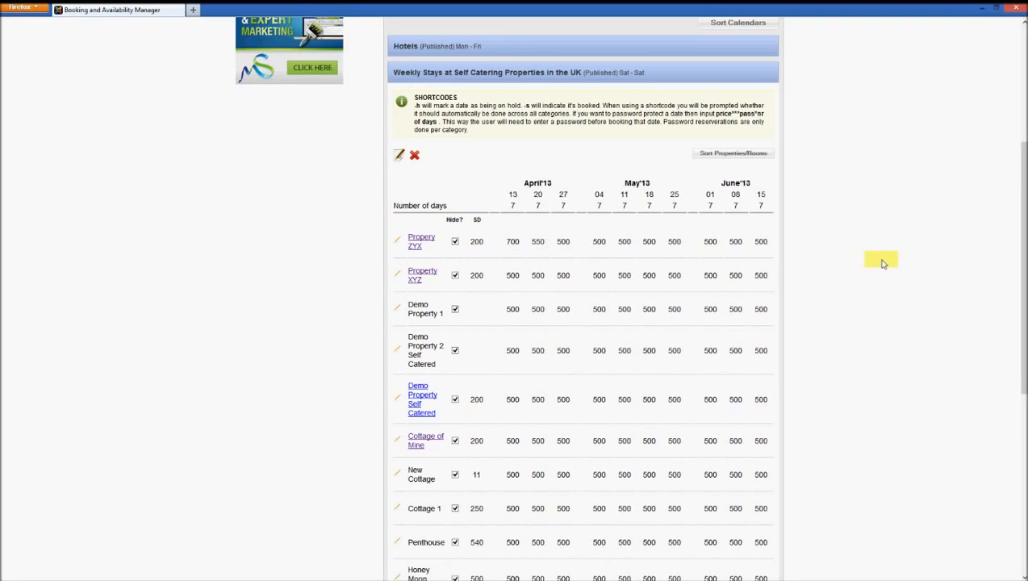
Step: Set Propery ZYX's price for the week of 25 May to 400
left_click(673, 241)
left_click_drag(674, 241, 633, 243)
type("40")
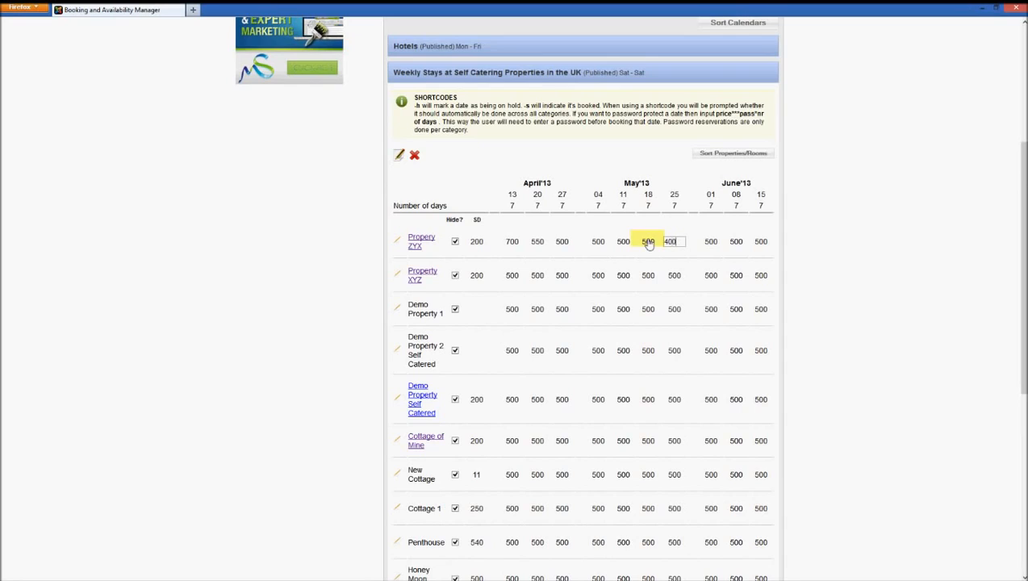
type("0")
left_click(875, 205)
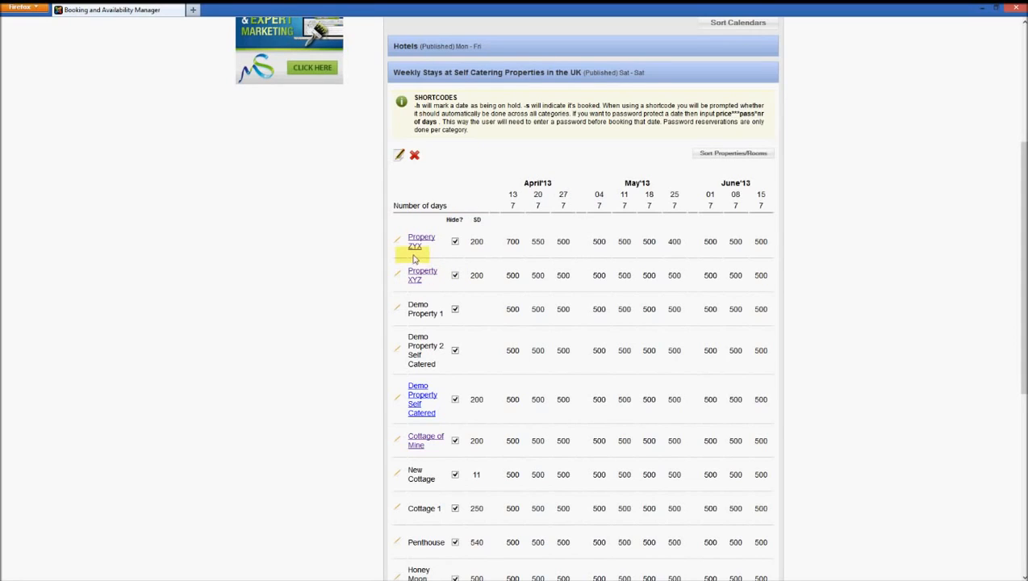
Step: Turn off the Hide option for Propery ZYX and Cottage of Mine in the weekly calendar
left_click(455, 242)
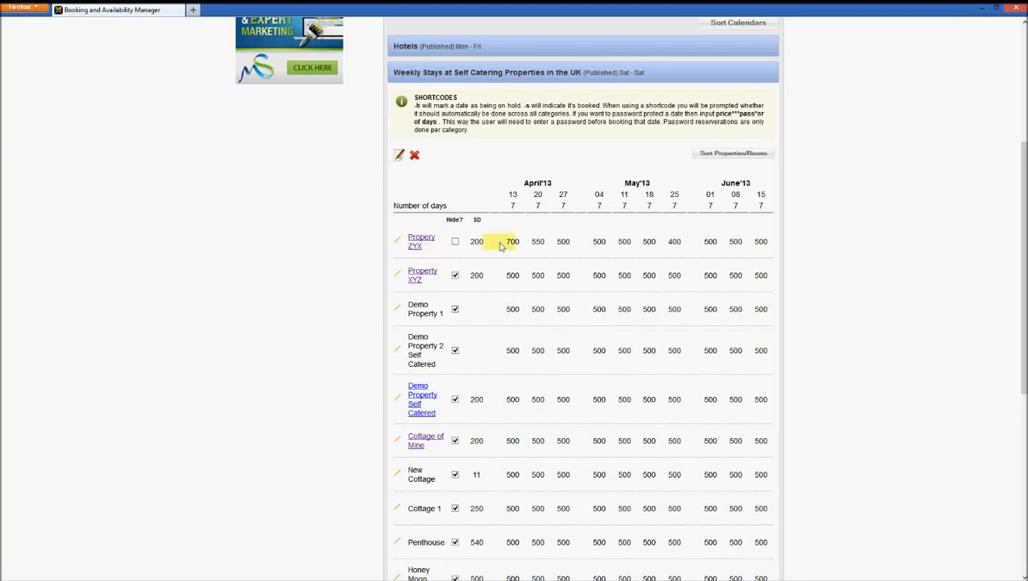
scroll(508, 242, "down", 3)
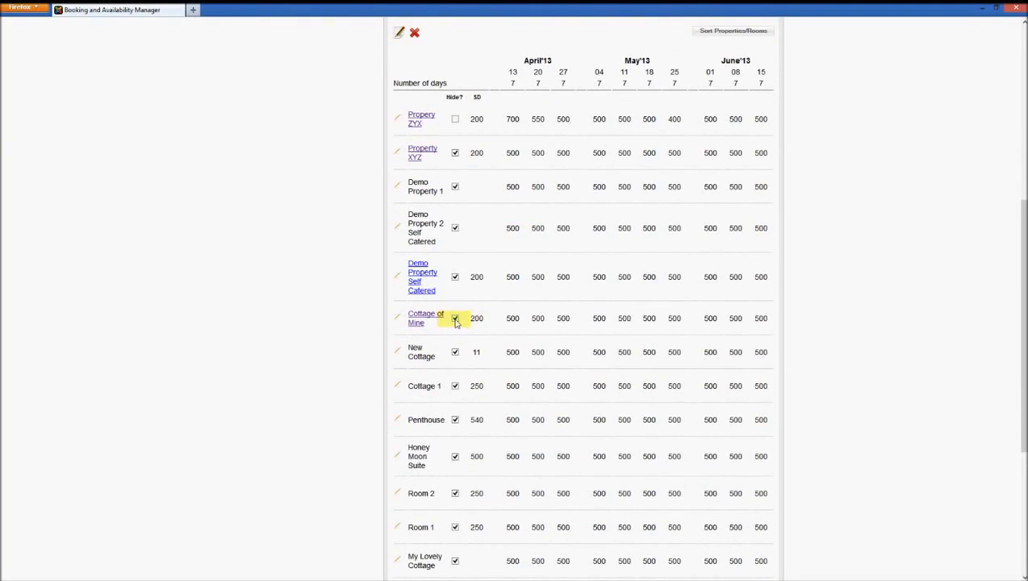
left_click(455, 320)
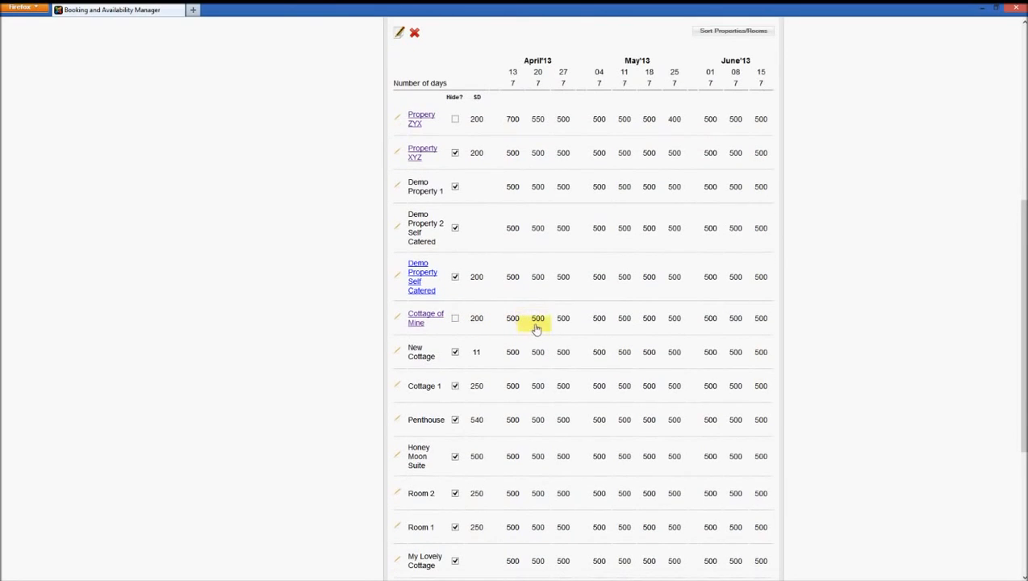
Step: Set Cottage of Mine's weekly prices to 700 for 20 April and 540 for 4 May
left_click(539, 319)
left_click_drag(542, 320, 513, 321)
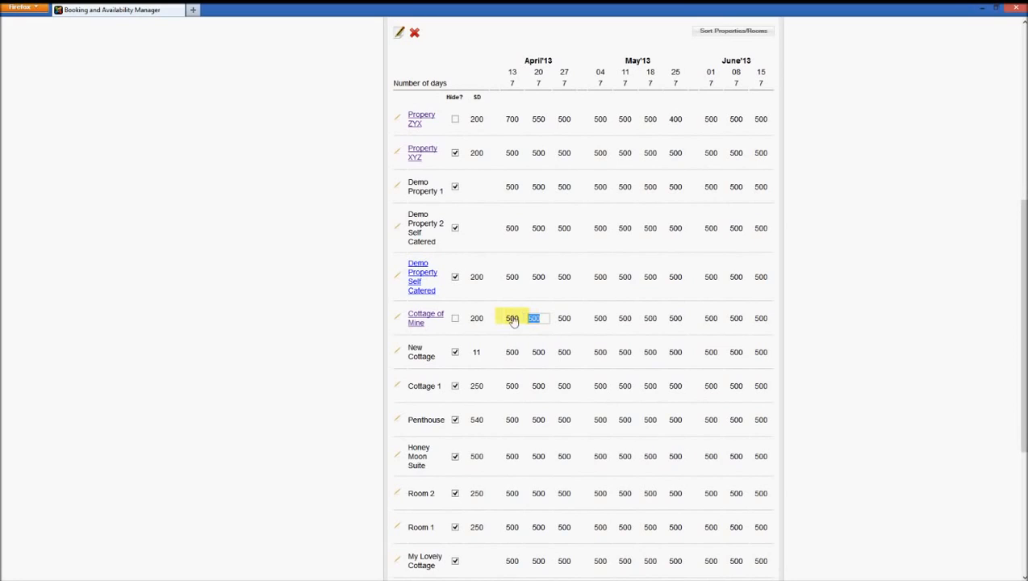
type("700")
left_click(601, 321)
left_click_drag(601, 321, 573, 319)
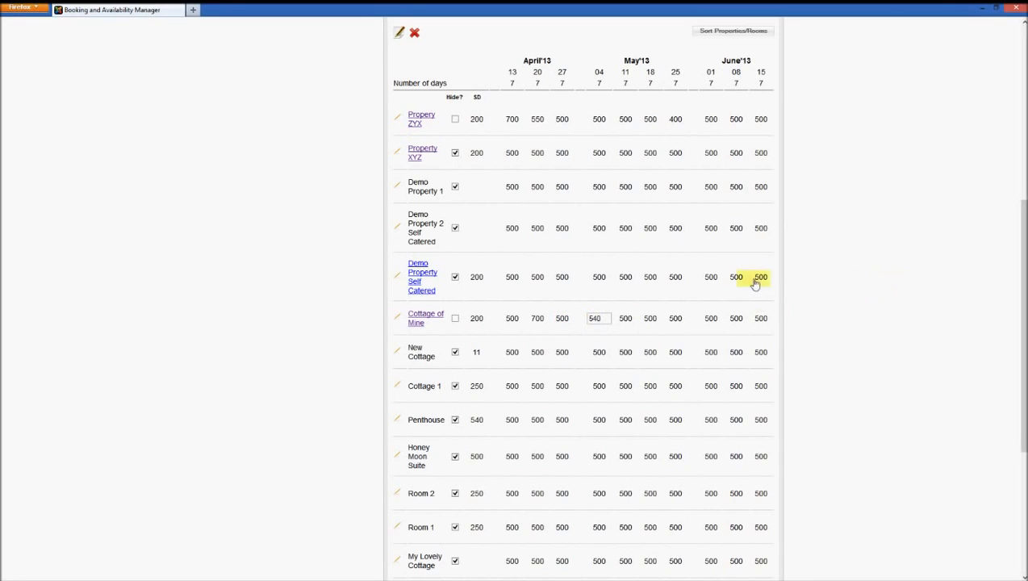
left_click(247, 222)
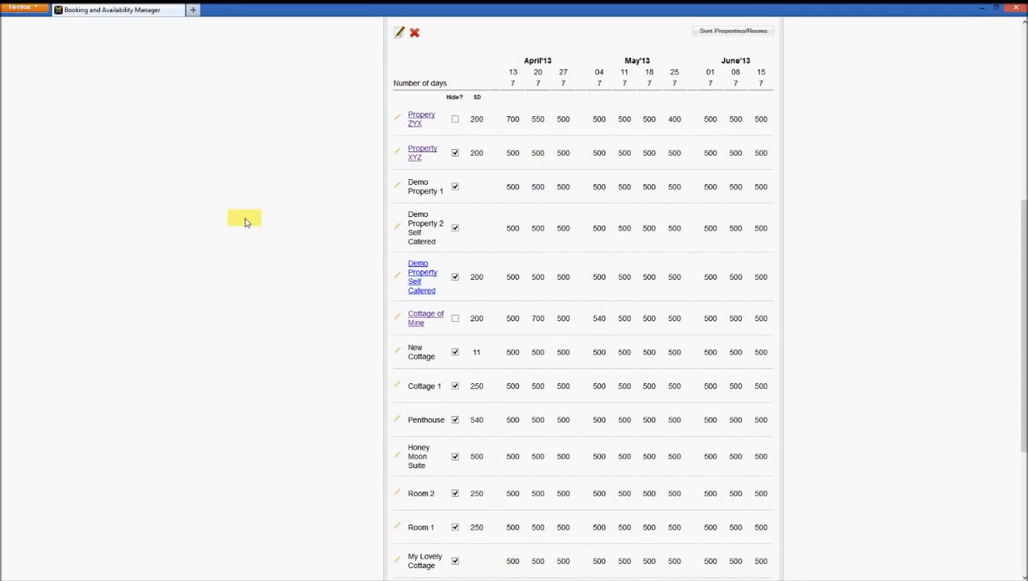
Step: Collapse the weekly stays calendar and the Calendars section
scroll(246, 221, "up", 4)
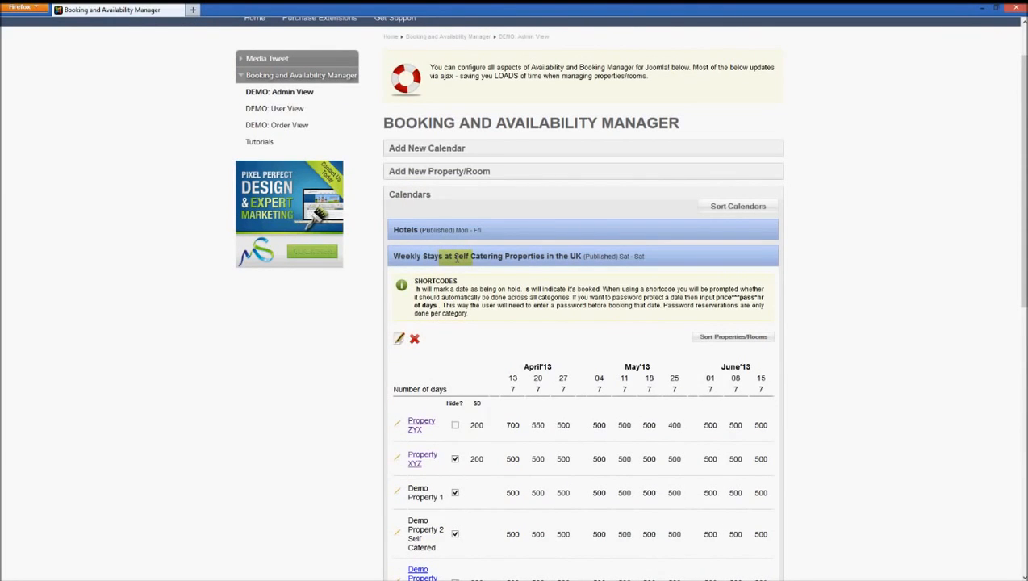
left_click(456, 257)
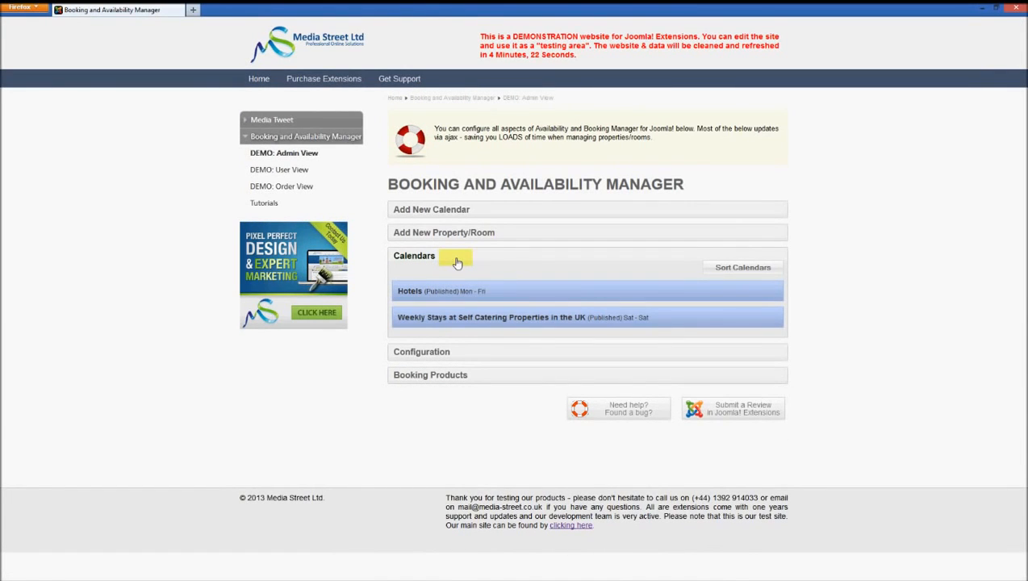
left_click(457, 263)
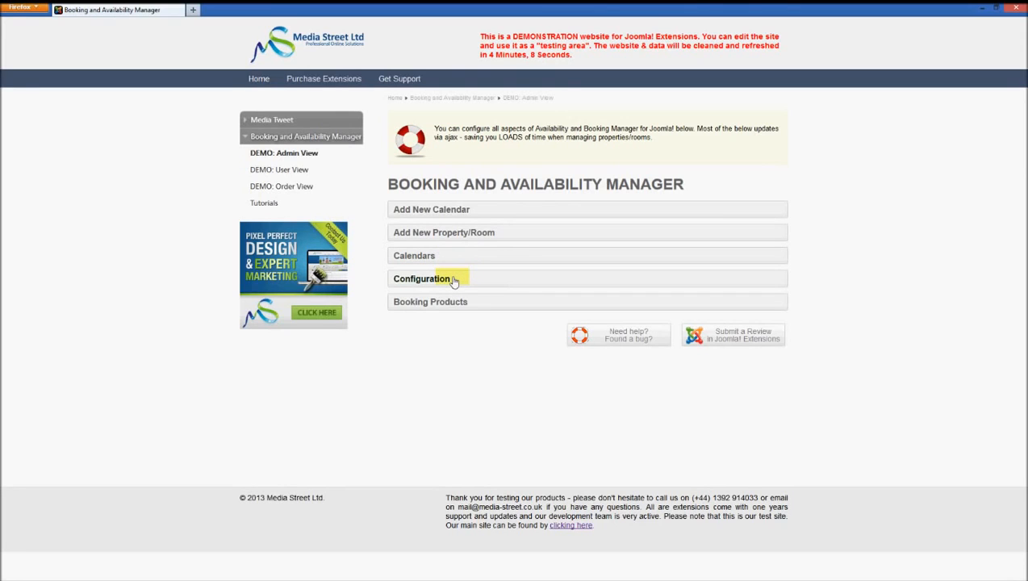
Step: Expand the Configuration section and review its general options, order messages, PayPal settings and email templates
left_click(455, 280)
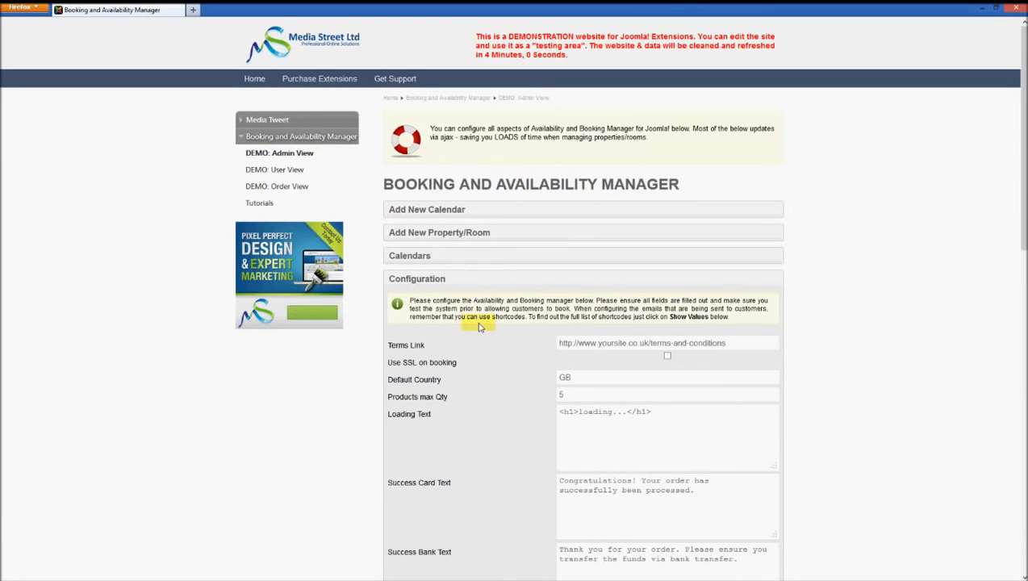
scroll(477, 326, "down", 5)
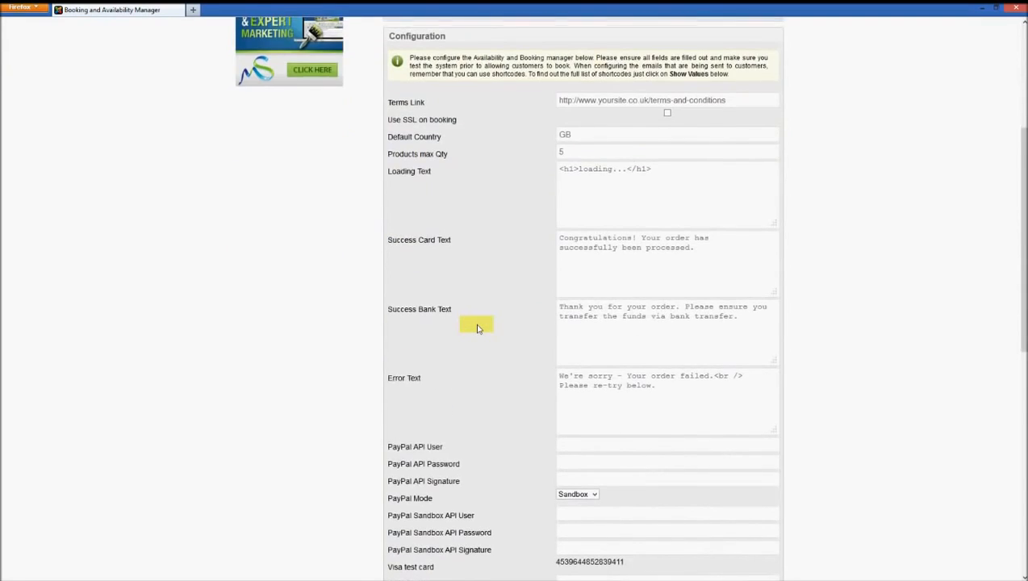
scroll(477, 329, "up", 2)
scroll(459, 340, "down", 6)
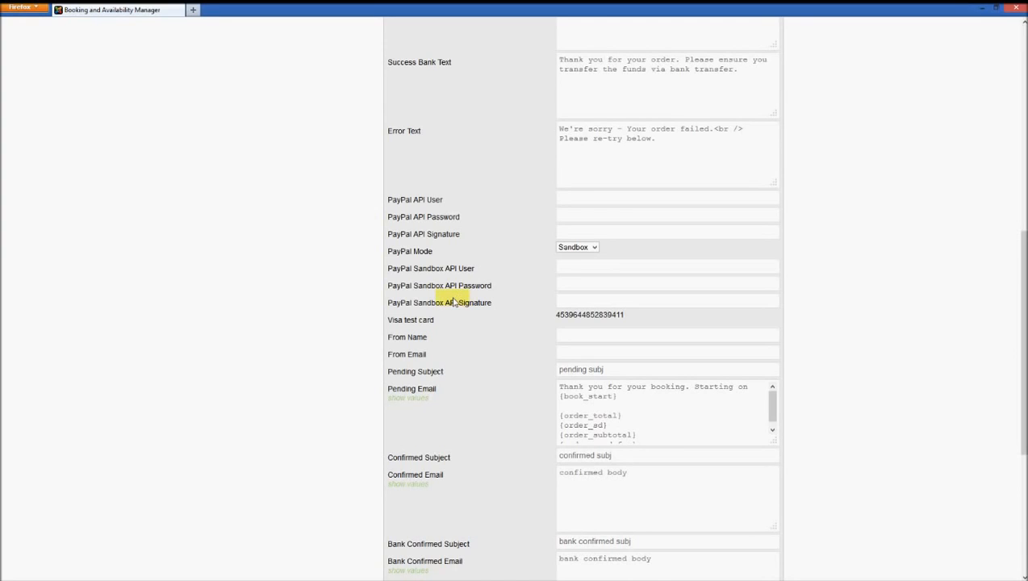
scroll(452, 299, "down", 5)
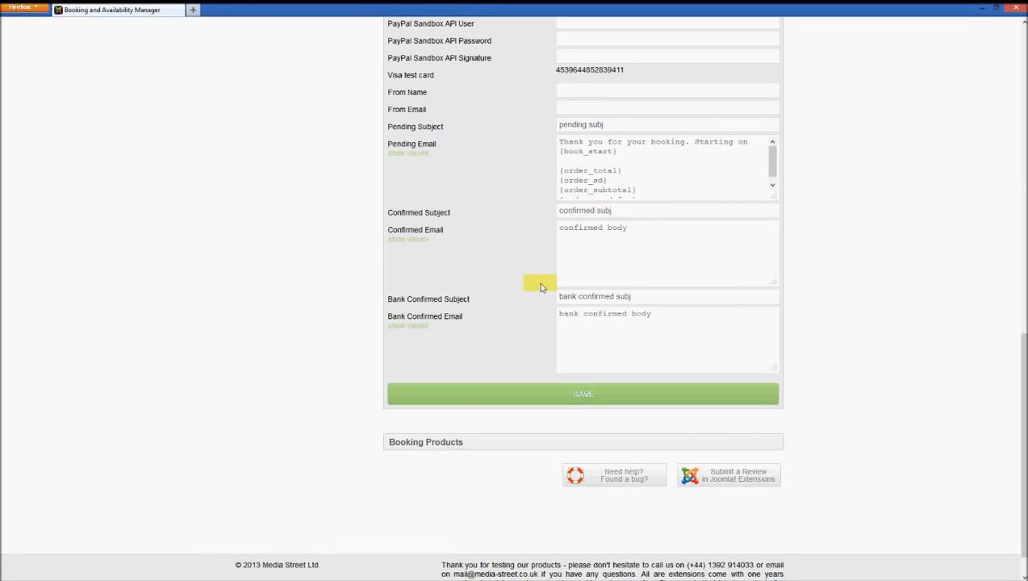
Step: Show the shortcode values available for the Pending Email and enlarge its body text box to fit beside the list
left_click(416, 159)
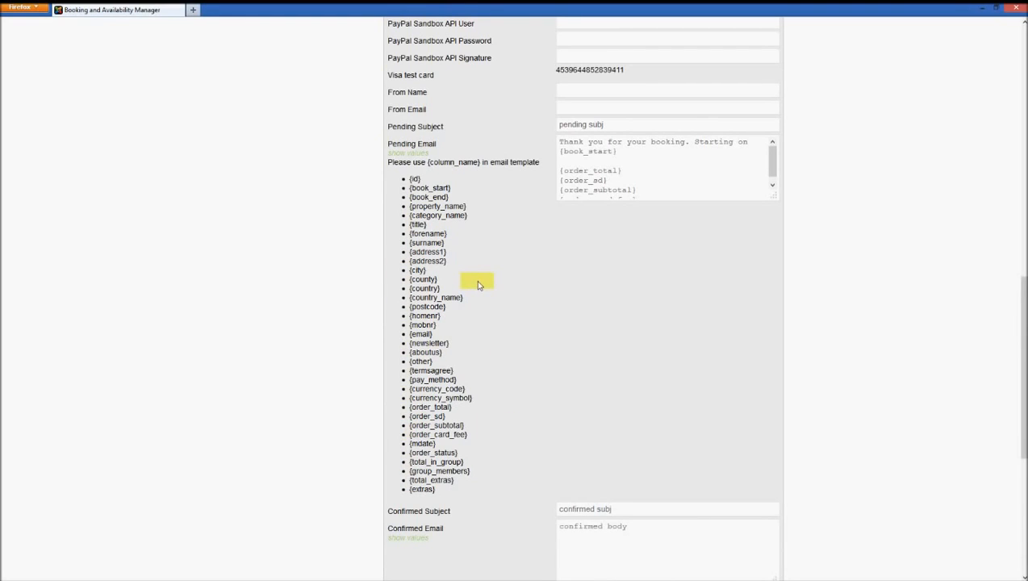
left_click_drag(773, 199, 768, 533)
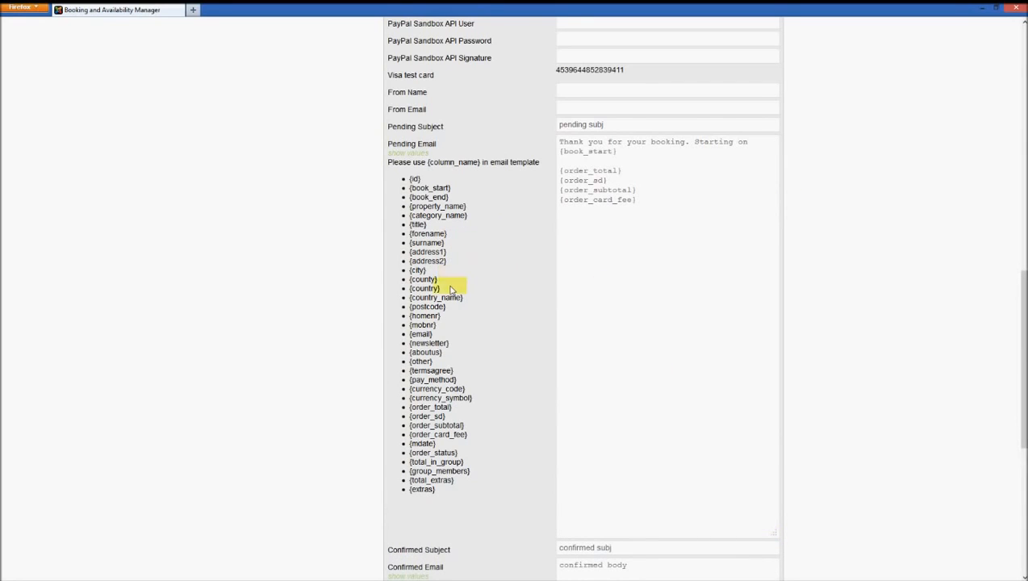
left_click(476, 432)
left_click_drag(474, 428, 406, 424)
left_click(452, 408)
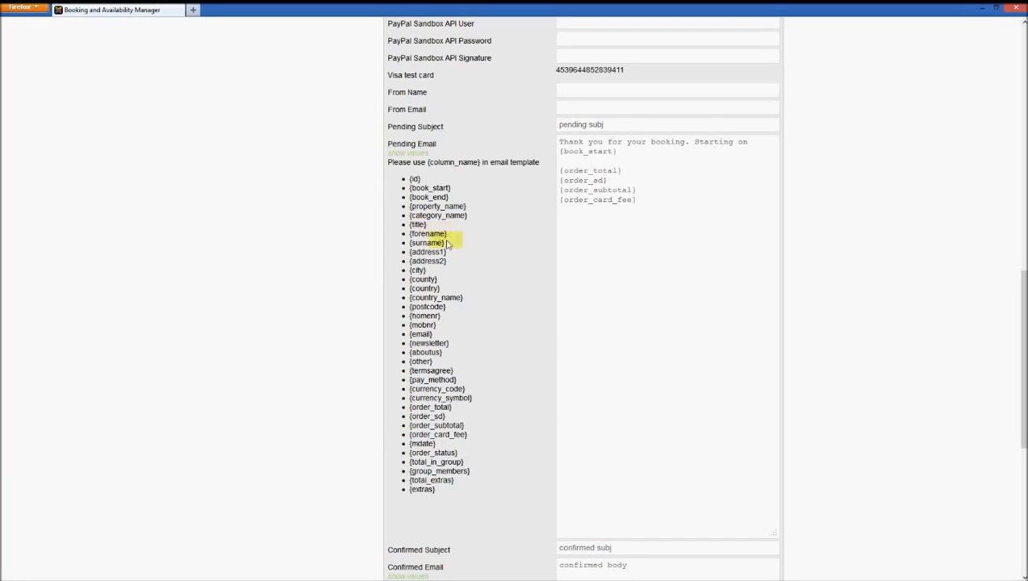
Step: Replace the Pending Email body with "Dear {forename}," and hide its shortcode list
left_click_drag(451, 243, 421, 233)
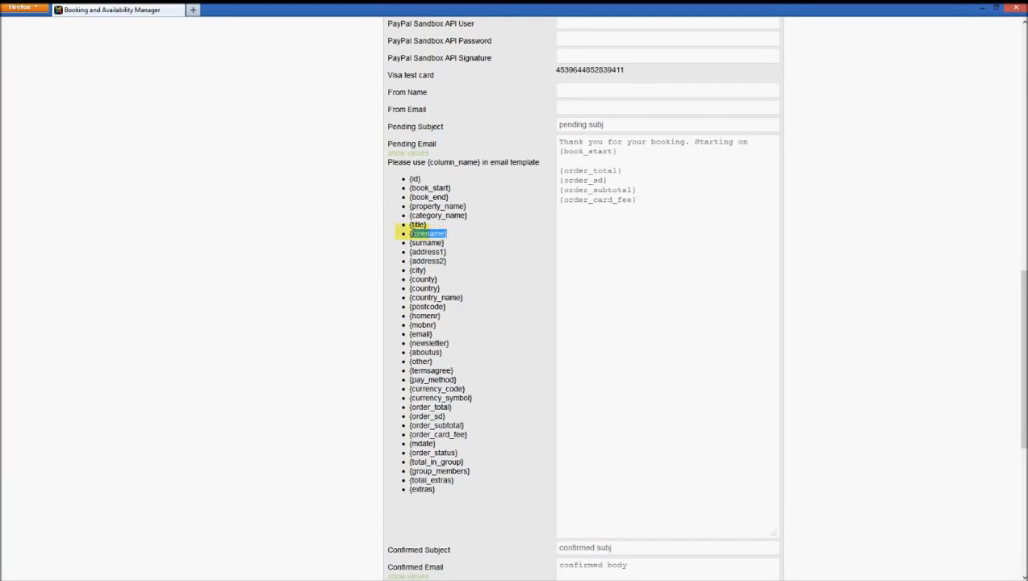
left_click_drag(647, 212, 483, 110)
type("Dear")
type("{forename}")
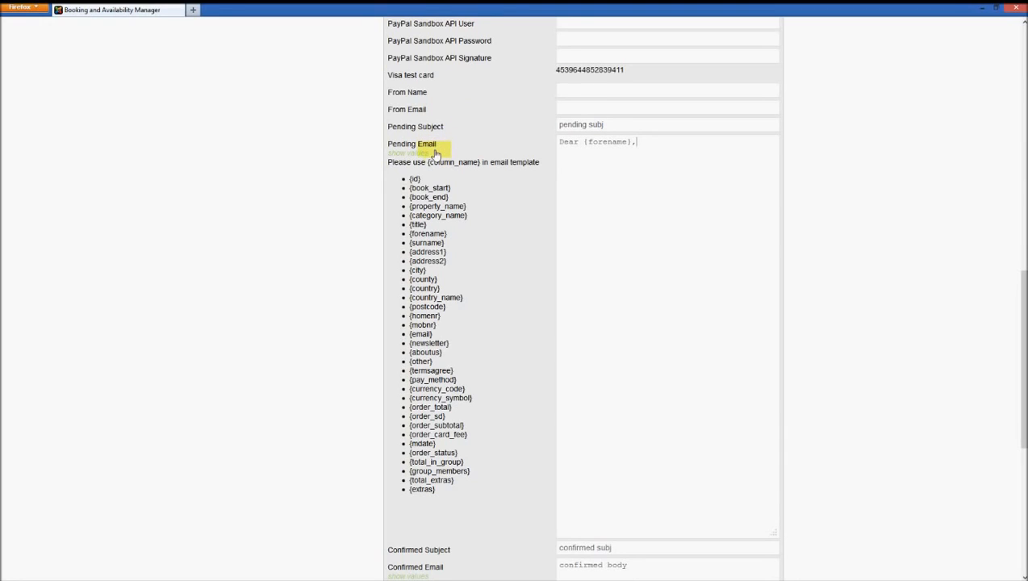
left_click(408, 154)
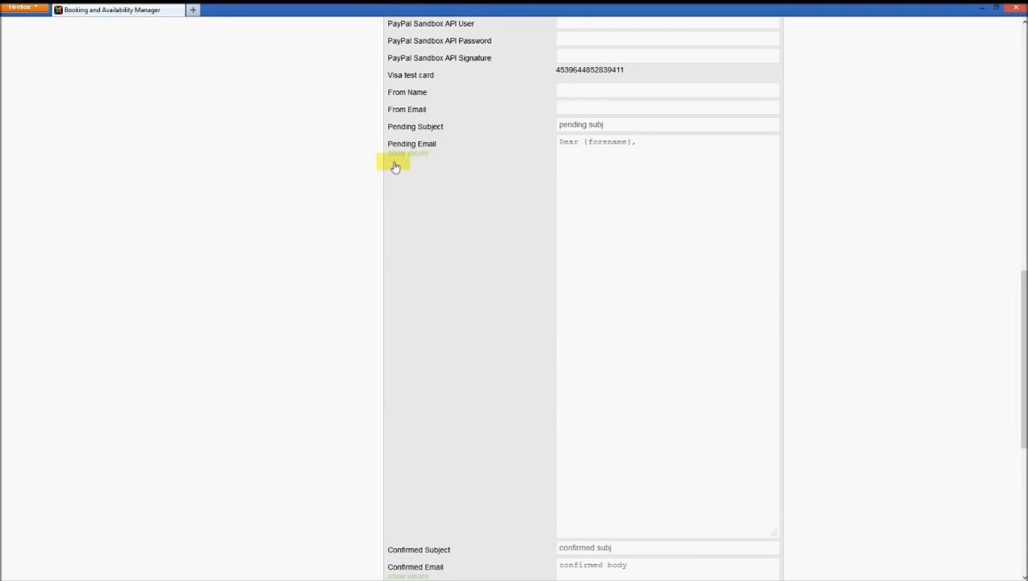
Step: Expand the Booking Products section and review the upsell products offered with reservations
scroll(575, 182, "down", 8)
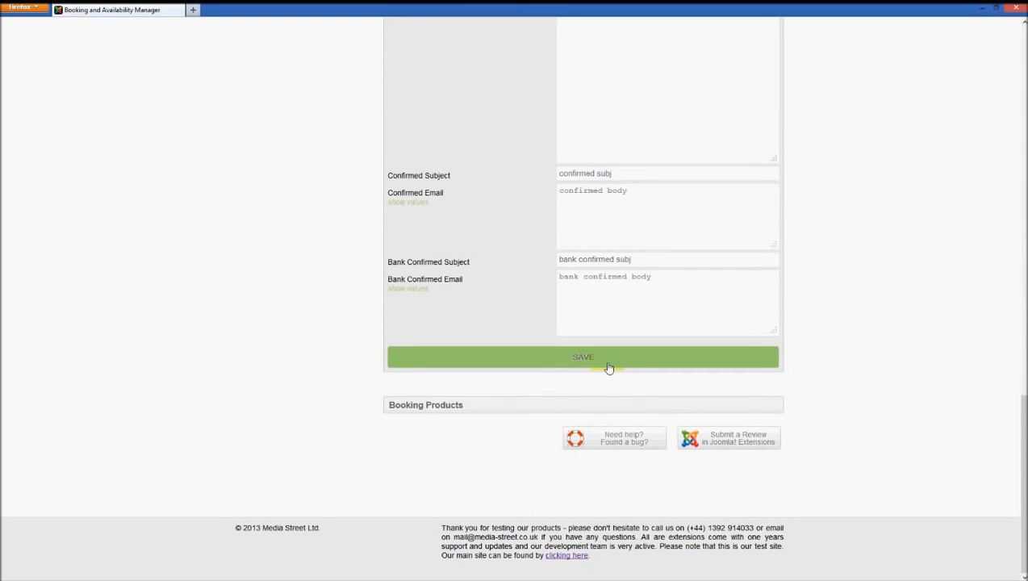
left_click(456, 410)
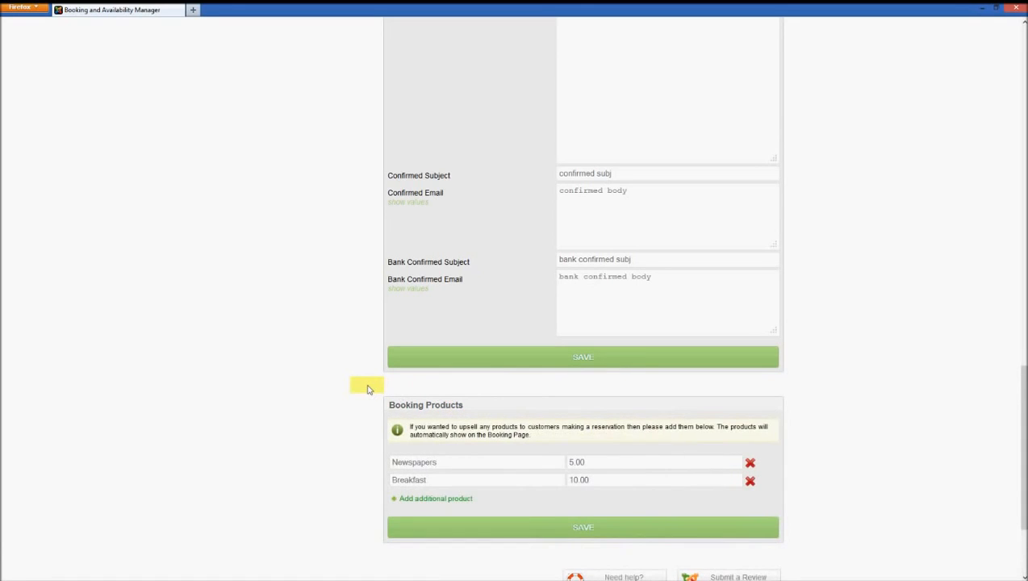
scroll(366, 387, "down", 3)
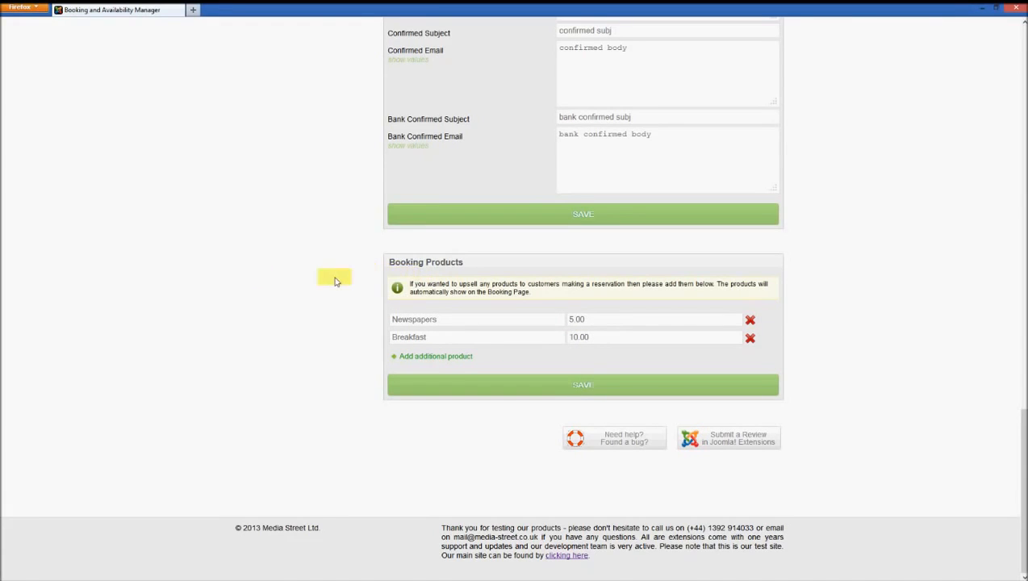
Step: Collapse the Configuration and Booking Products sections
scroll(334, 282, "up", 10)
scroll(334, 283, "up", 10)
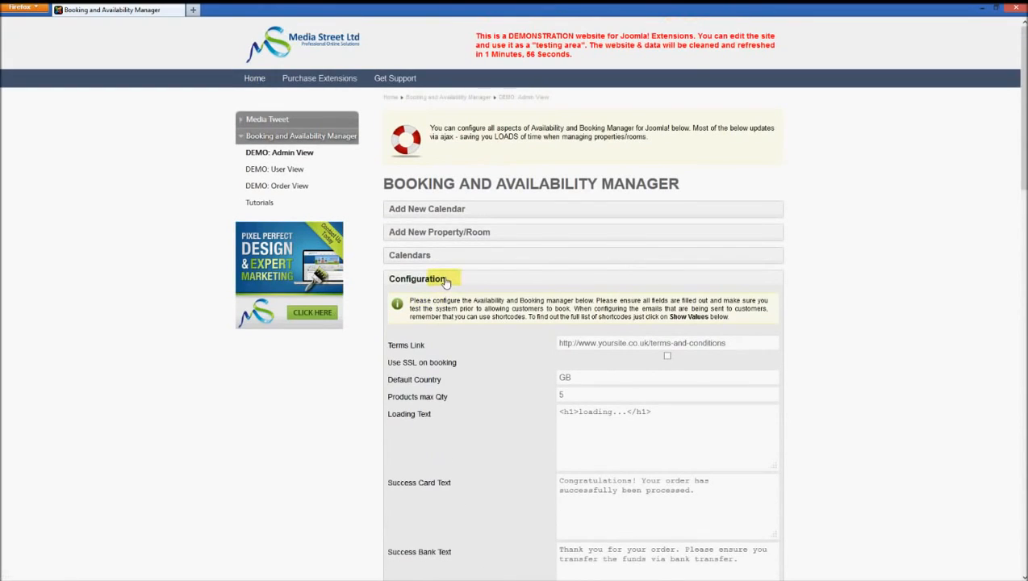
left_click(445, 280)
left_click(418, 301)
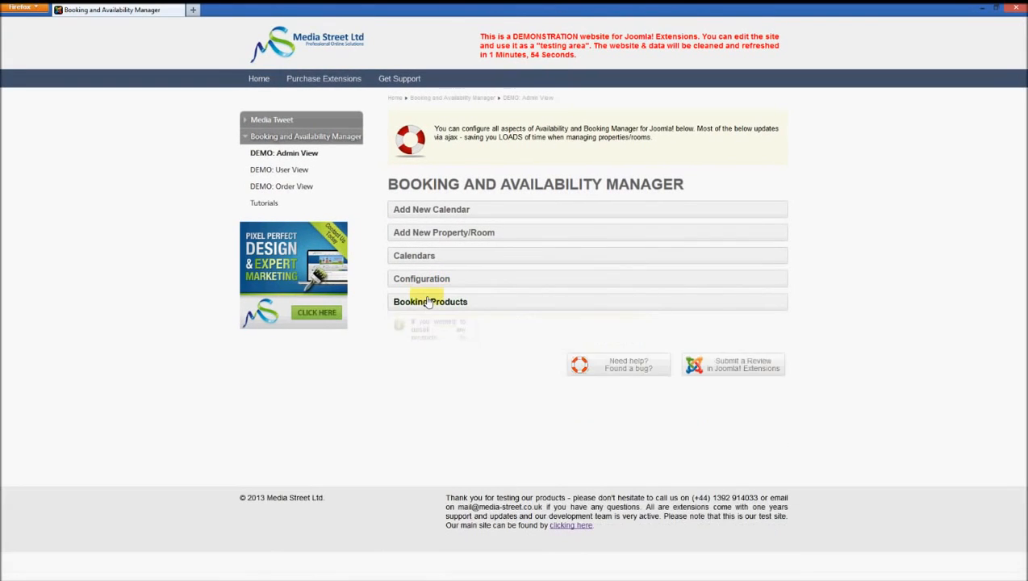
Step: Open the demo user view, expand the weekly self catering stays calendar and start booking Cottage of Mine for 13 April 2013
left_click(288, 171)
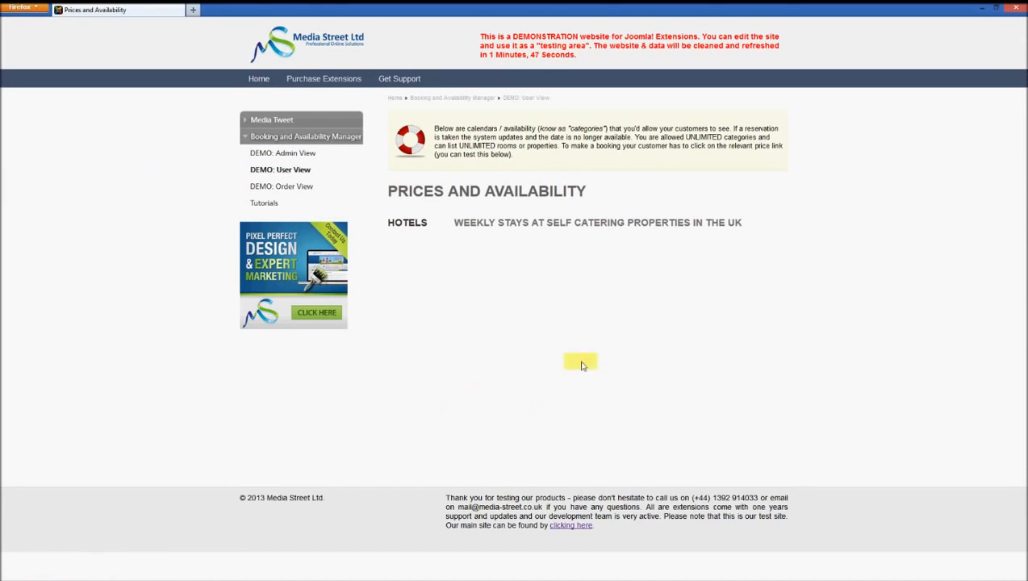
left_click(543, 229)
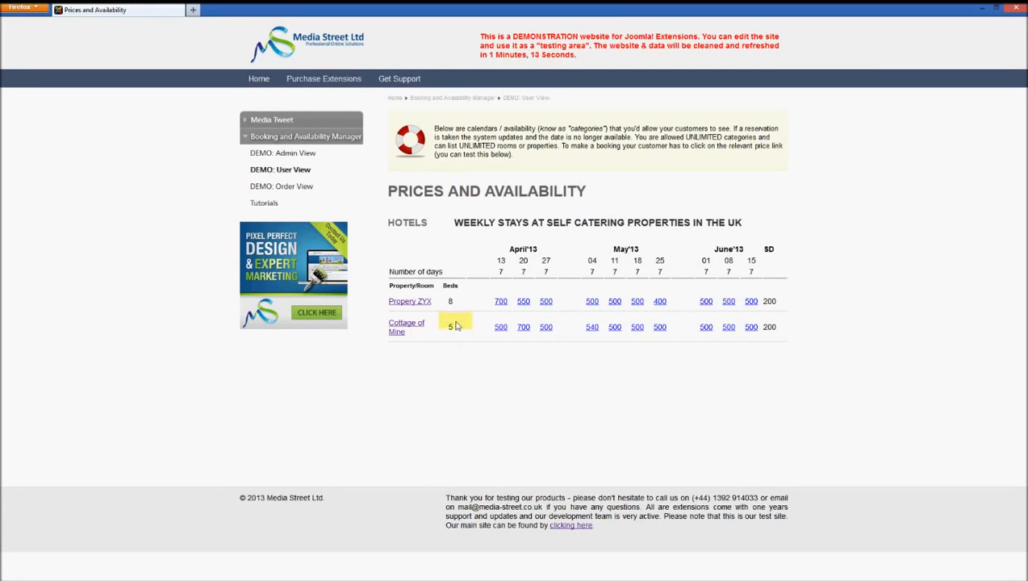
left_click(500, 330)
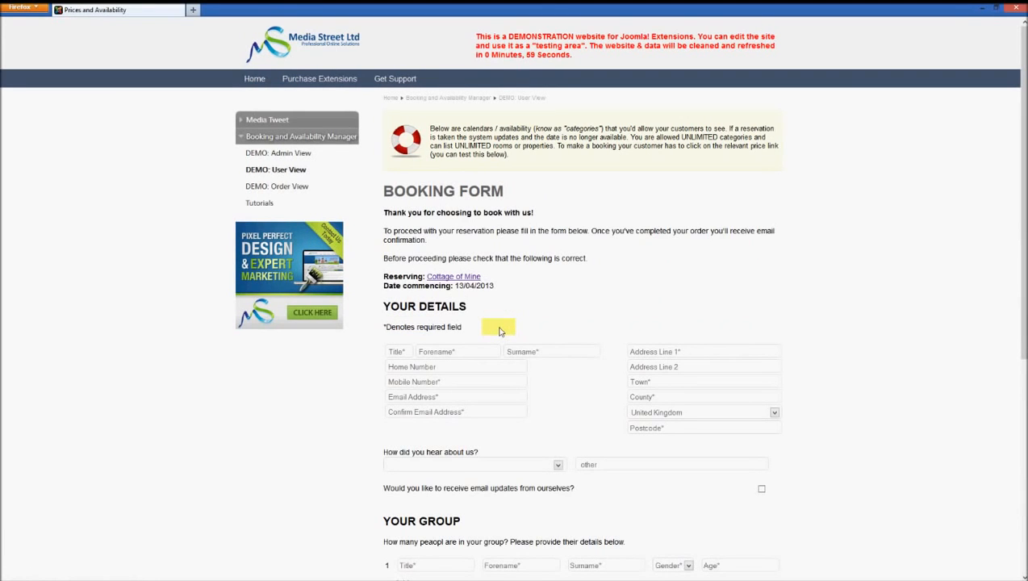
Step: Choose payment by card on the Cottage of Mine booking form and submit the form
scroll(539, 296, "down", 3)
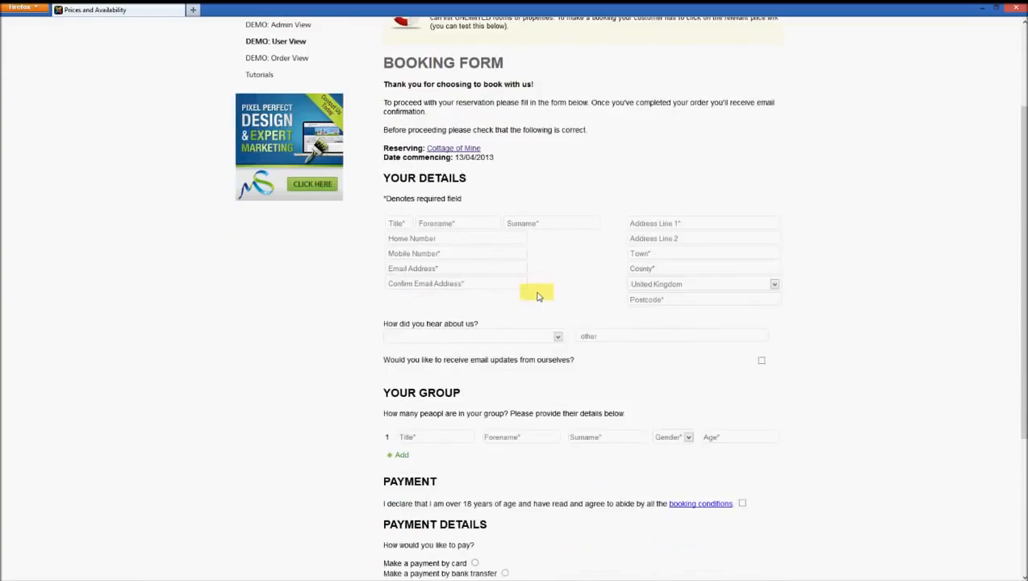
scroll(539, 296, "down", 3)
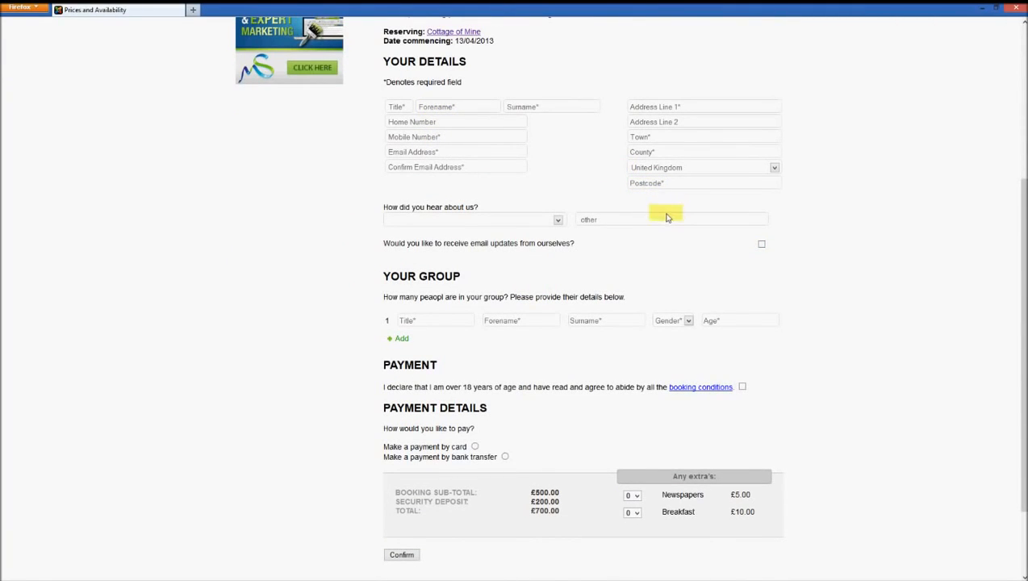
scroll(646, 238, "down", 3)
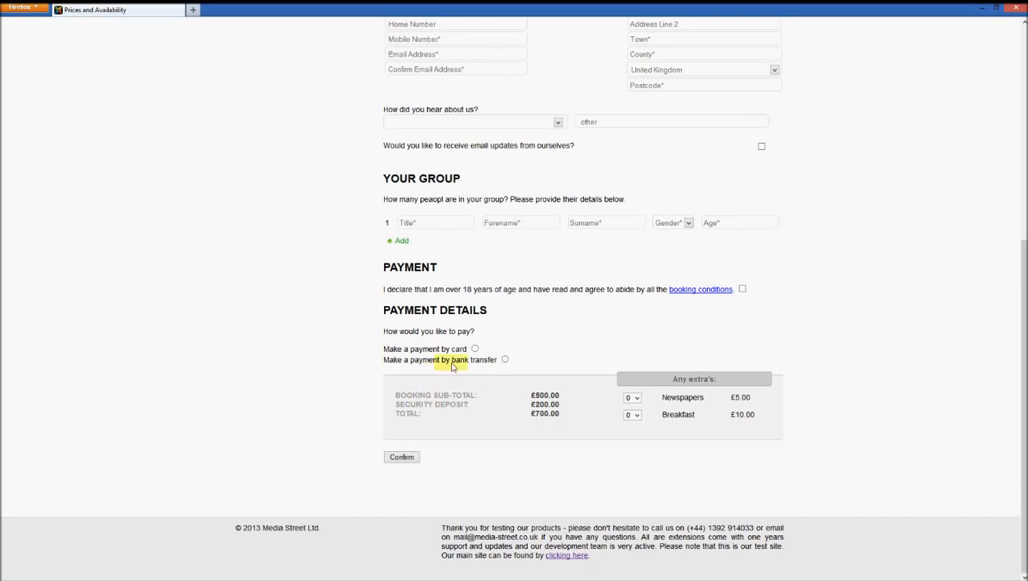
left_click(475, 349)
scroll(518, 299, "down", 3)
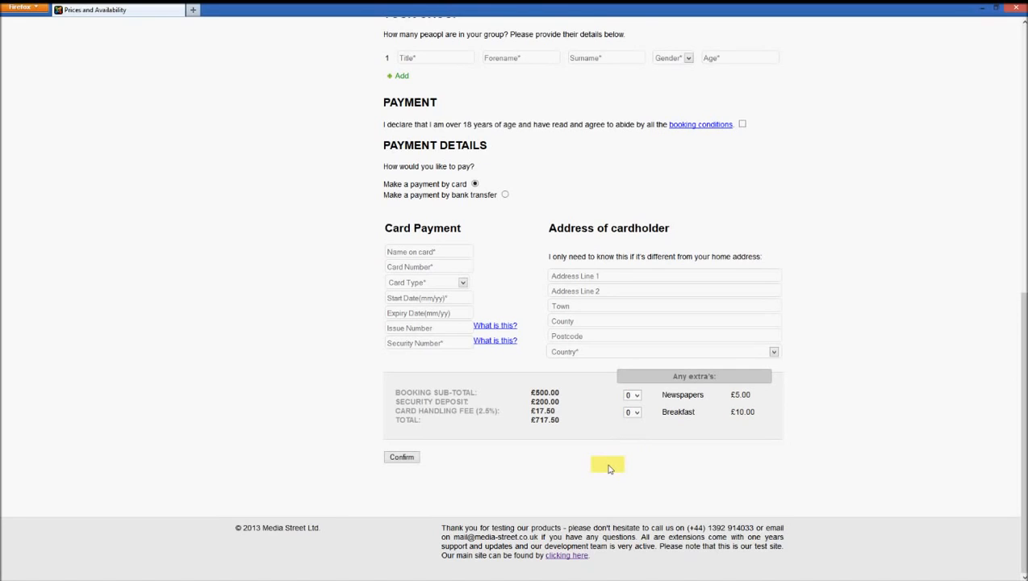
left_click(399, 458)
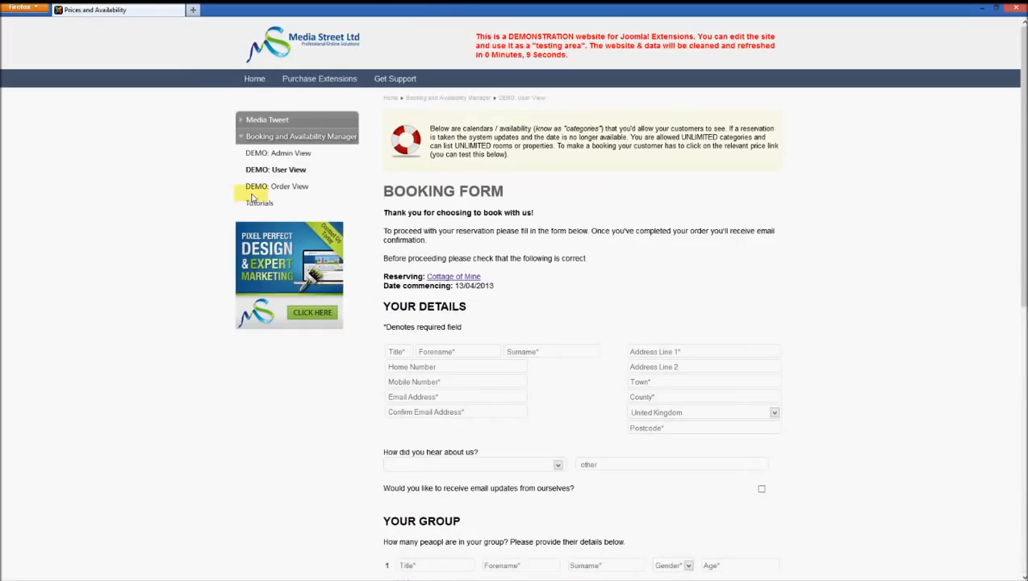
Step: Open the demo order view and review the buyer and order details of the Room 2 booking starting 03/06/2013
left_click(293, 194)
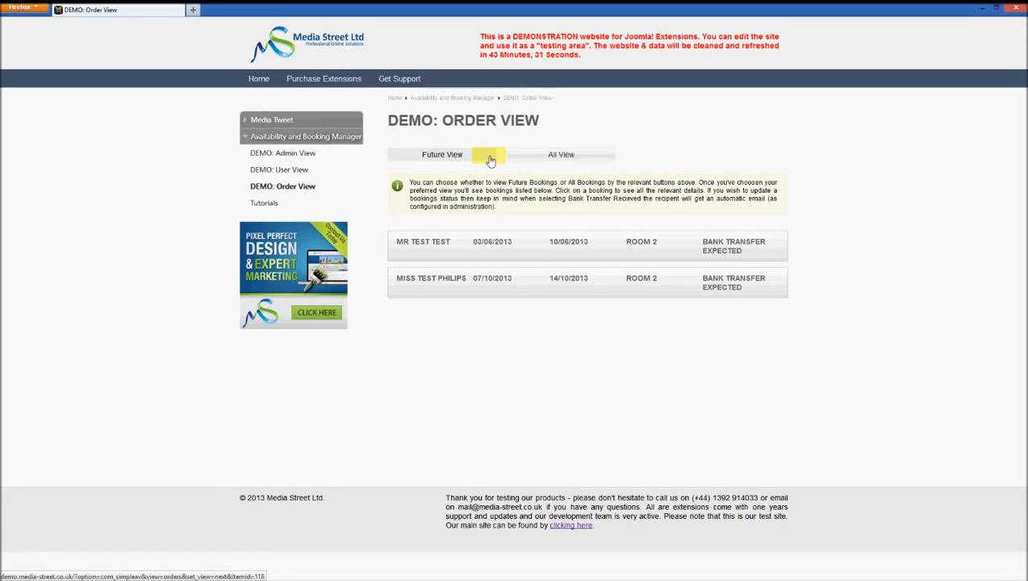
left_click(449, 248)
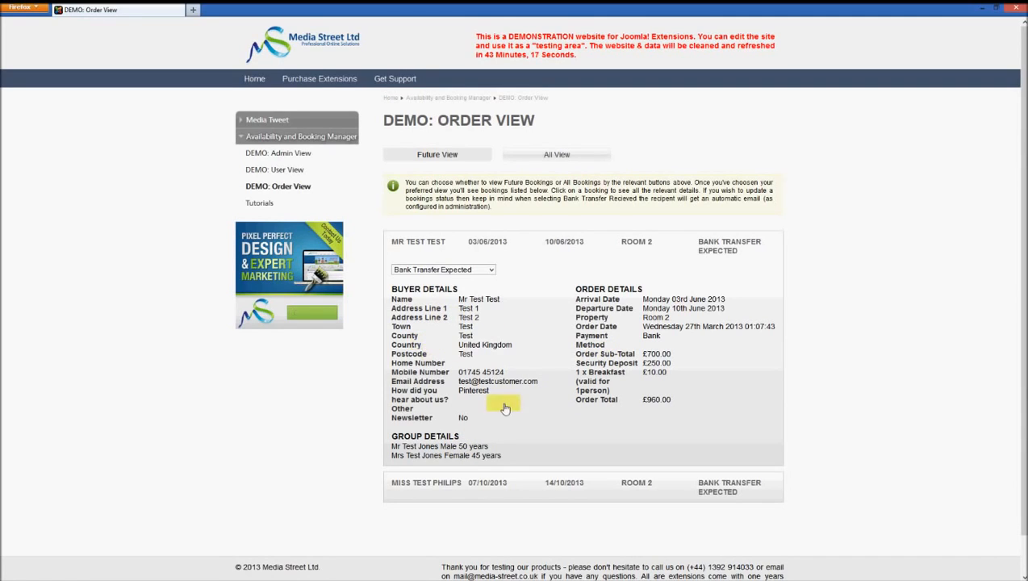
left_click_drag(684, 404, 734, 408)
left_click(734, 409)
Step: Examine the status options for the 03/06/2013 booking without choosing one, and collapse its details
left_click(484, 270)
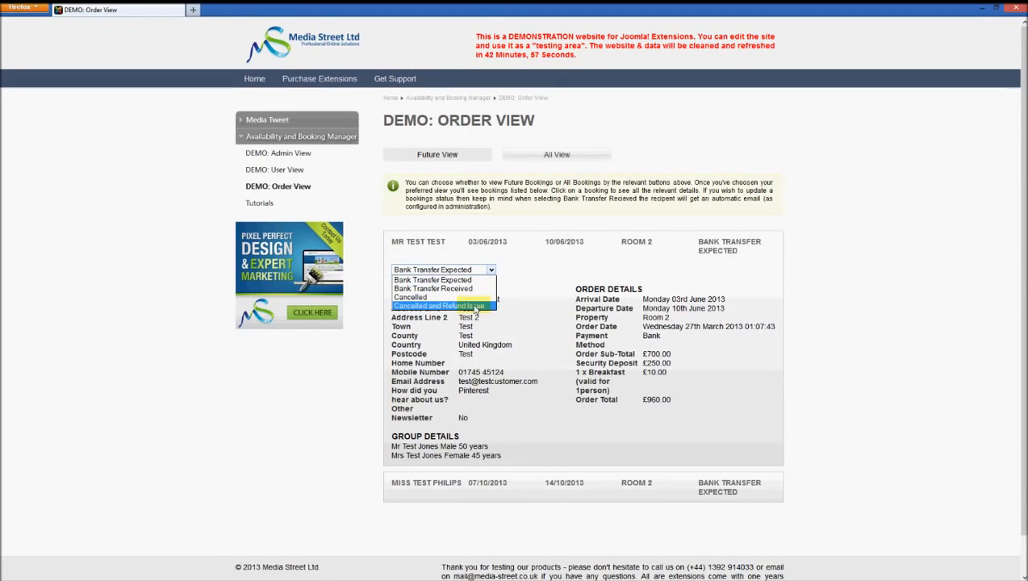
left_click(521, 311)
left_click(501, 243)
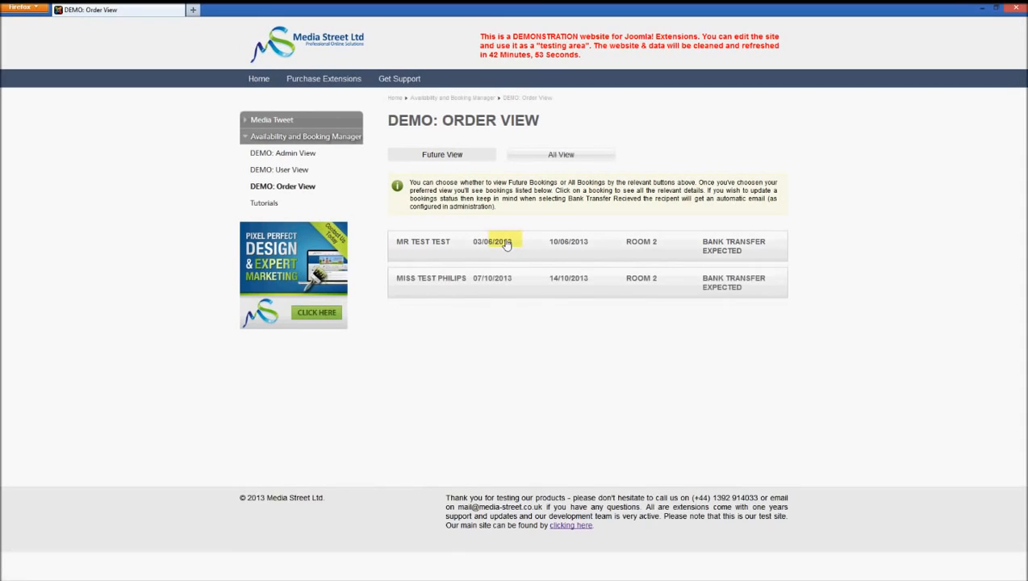